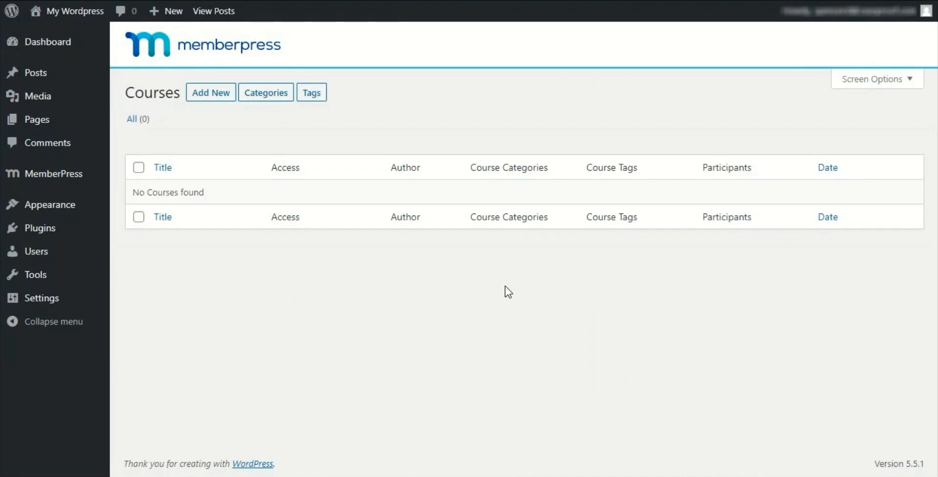
Review the course list's screen options for columns, pagination and view mode, and apply them
{"action": "left_click", "coordinate": [874, 81]}
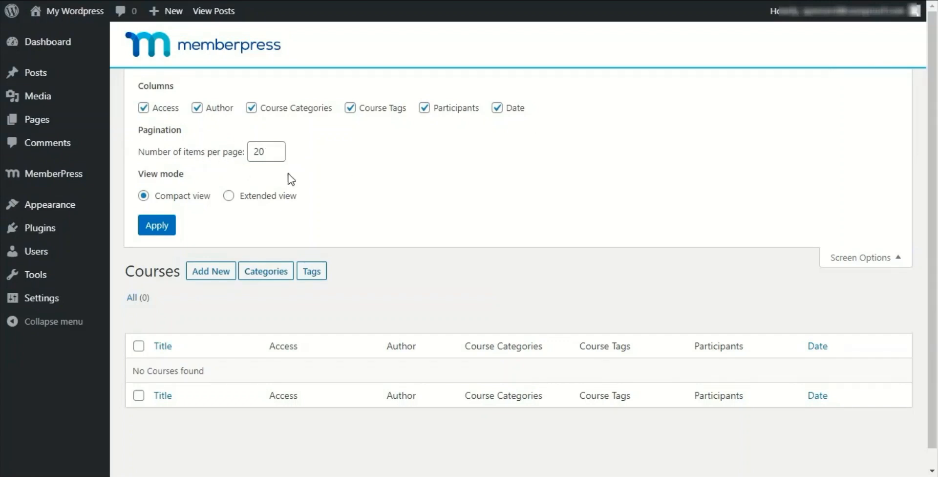
{"action": "scroll", "coordinate": [446, 247], "scroll_direction": "down", "scroll_amount": 1}
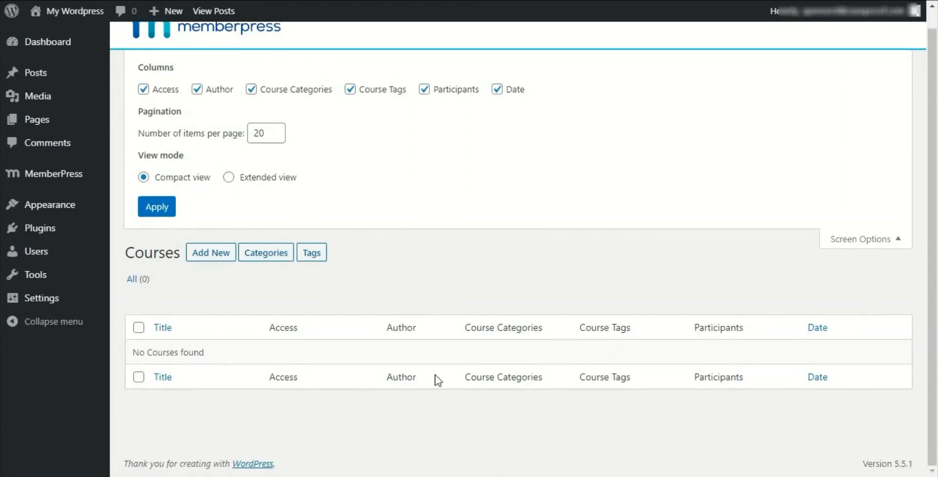
{"action": "scroll", "coordinate": [386, 239], "scroll_direction": "up", "scroll_amount": 1}
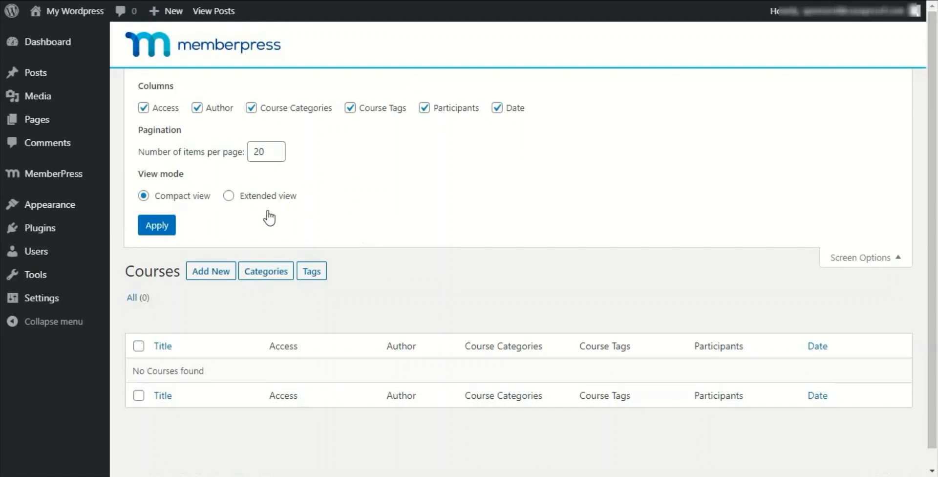
{"action": "left_click", "coordinate": [158, 228]}
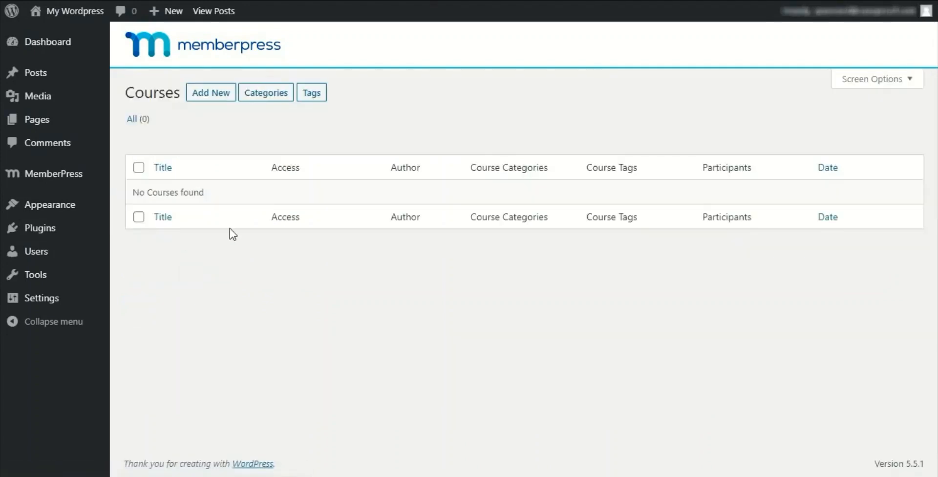
Create a new course titled "This is my awesome course!"
{"action": "left_click", "coordinate": [220, 97]}
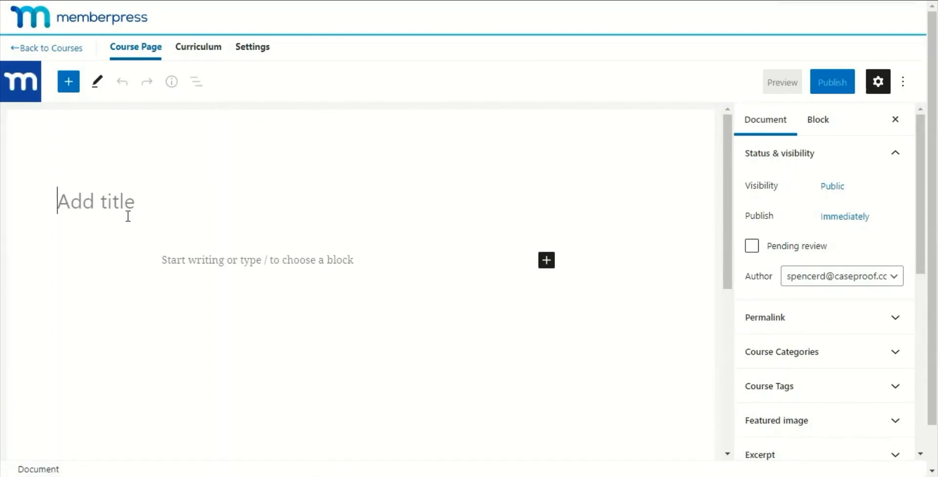
{"action": "type", "text": "This"}
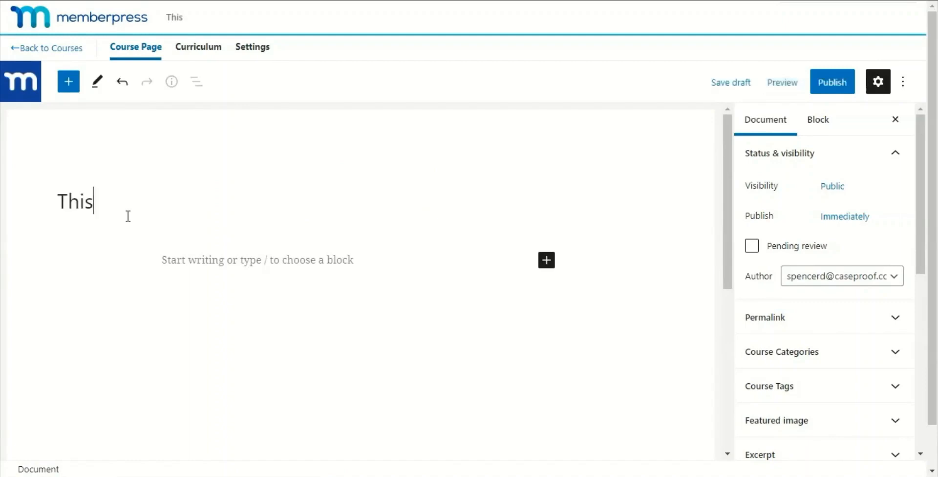
{"action": "type", "text": " is my awesome"}
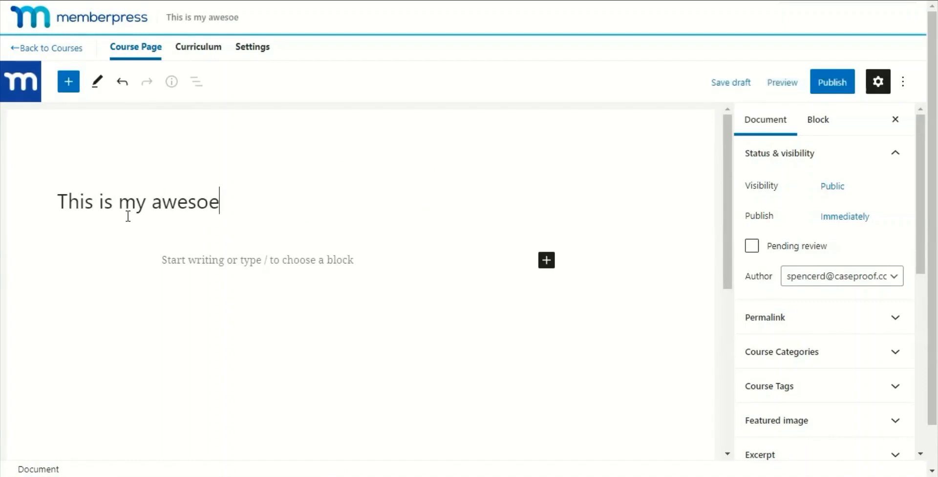
{"action": "key", "text": "BackSpace"}
{"action": "type", "text": "me course!"}
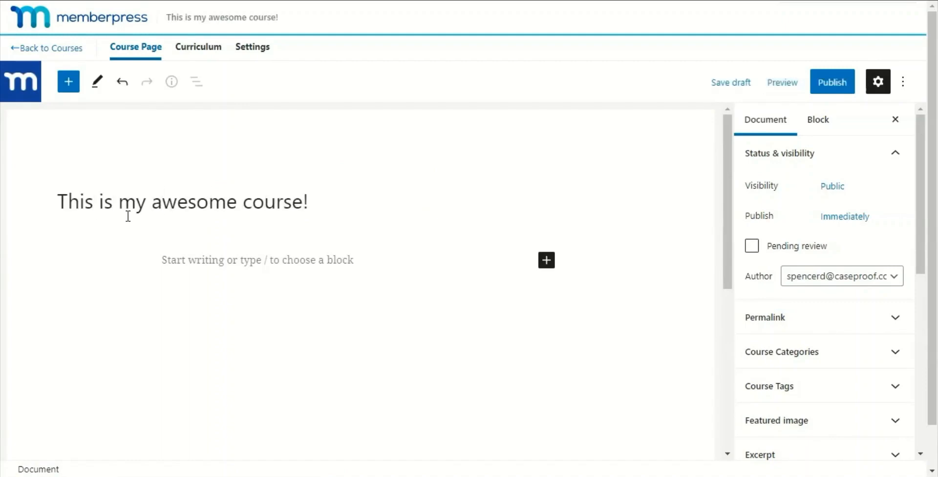
Write the course page description "This content is a description of my course. : )" below the title
{"action": "left_click", "coordinate": [191, 260]}
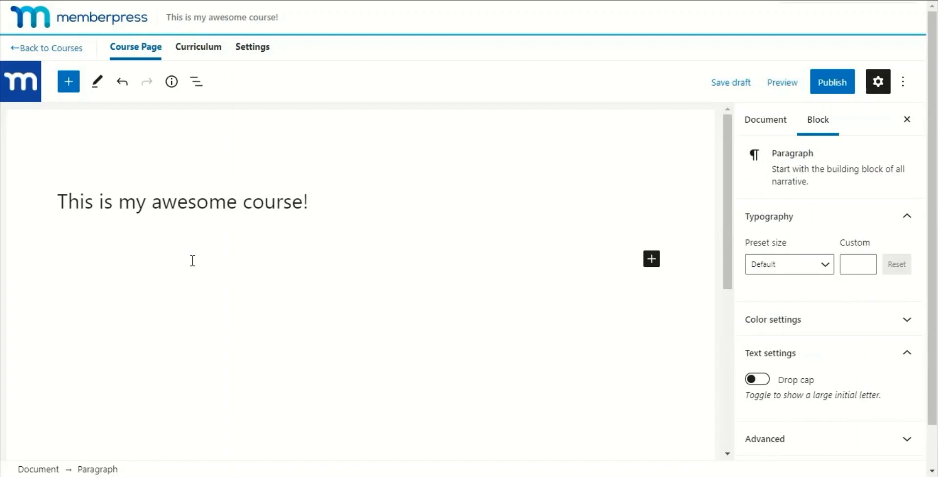
{"action": "type", "text": "This content"}
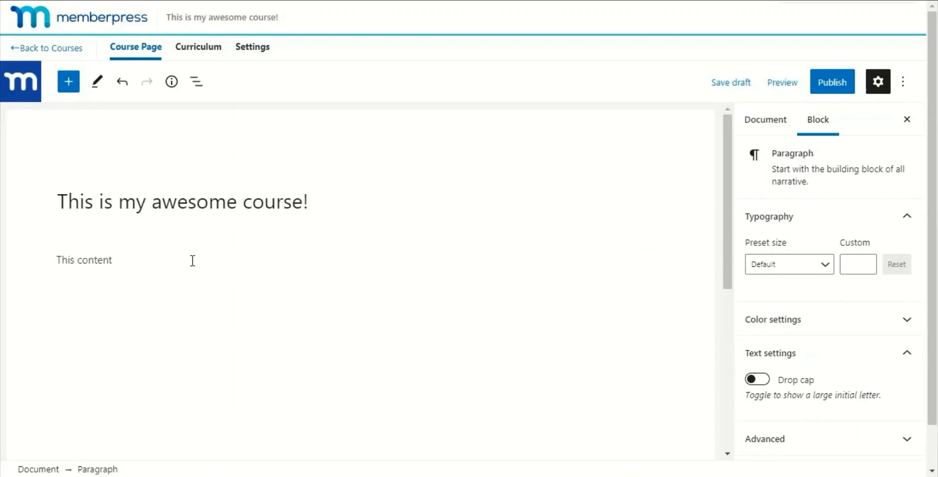
{"action": "type", "text": " is a description of my course. : )"}
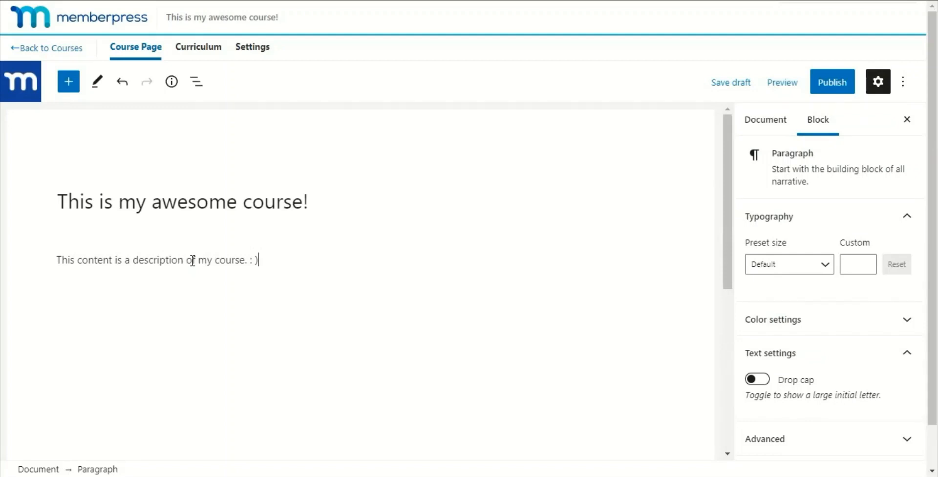
Publish the course and return to its document settings
{"action": "left_click", "coordinate": [836, 83]}
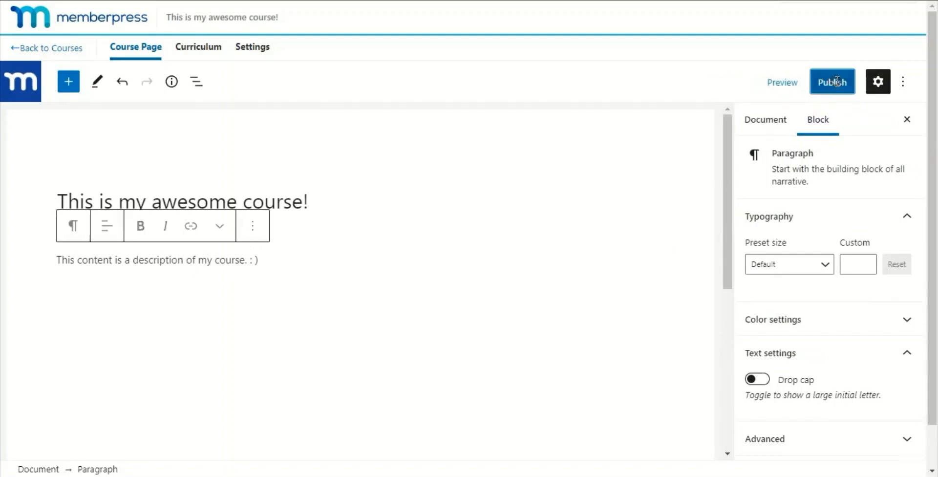
{"action": "left_click", "coordinate": [789, 21]}
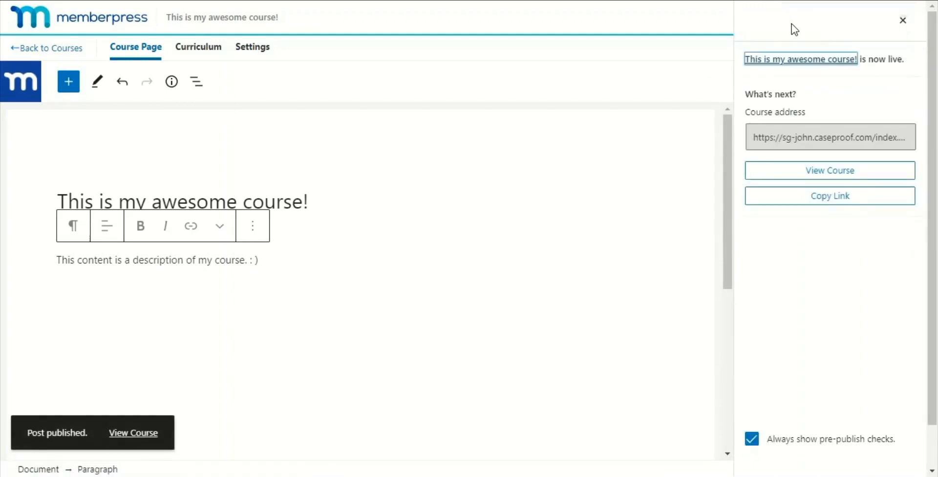
{"action": "left_click", "coordinate": [904, 27]}
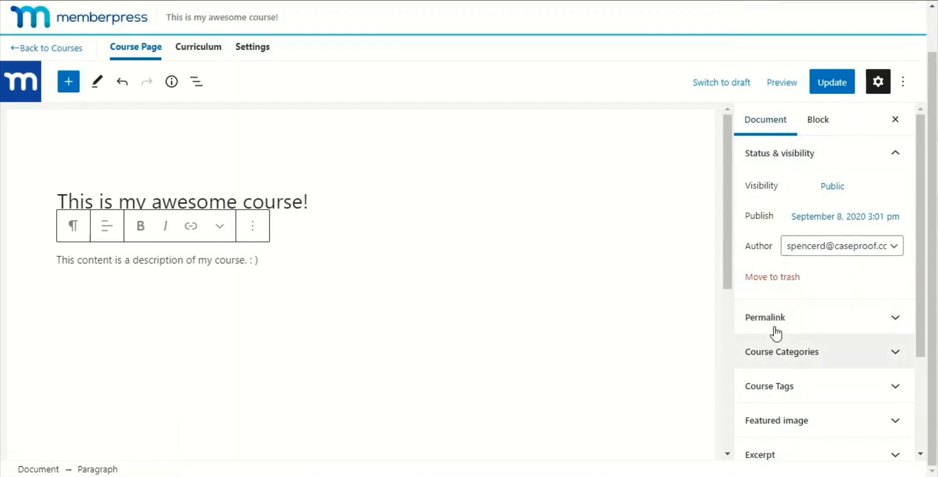
Examine the course's document settings for permalink, course categories, course tags, featured image and excerpt
{"action": "left_click", "coordinate": [865, 323]}
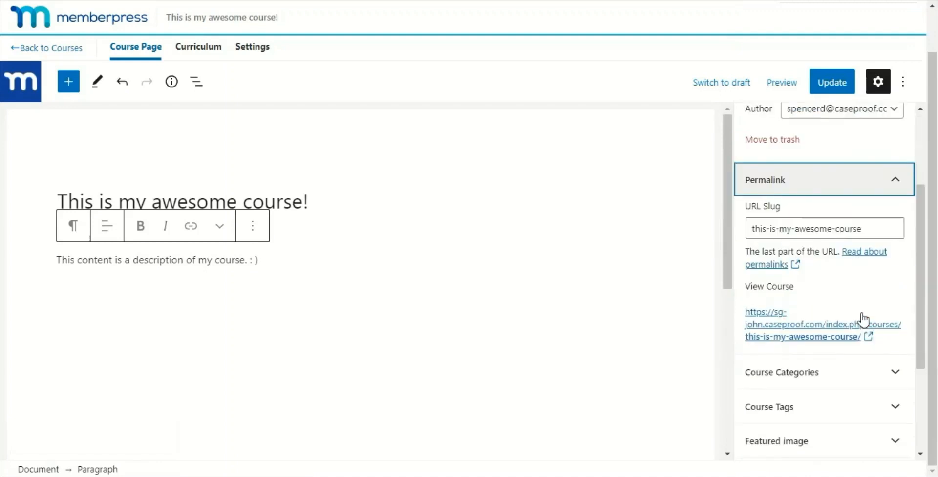
{"action": "left_click", "coordinate": [872, 229]}
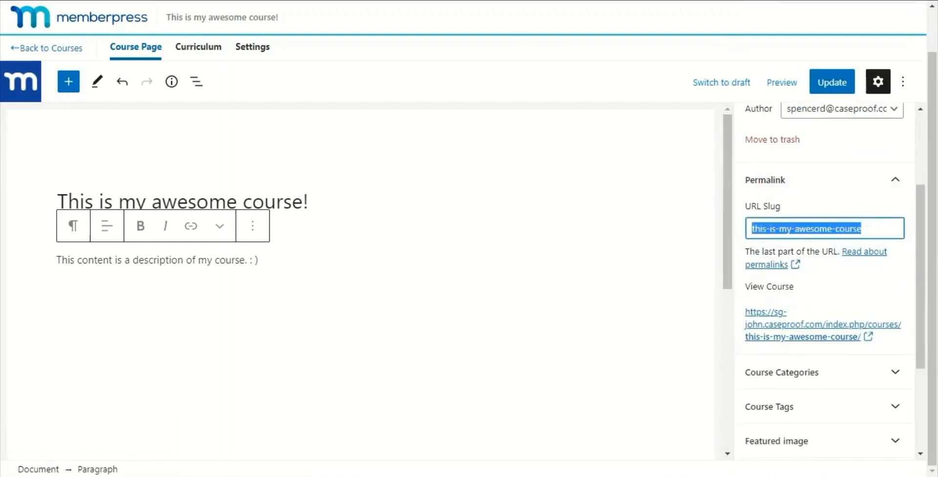
{"action": "scroll", "coordinate": [891, 233], "scroll_direction": "down", "scroll_amount": 3}
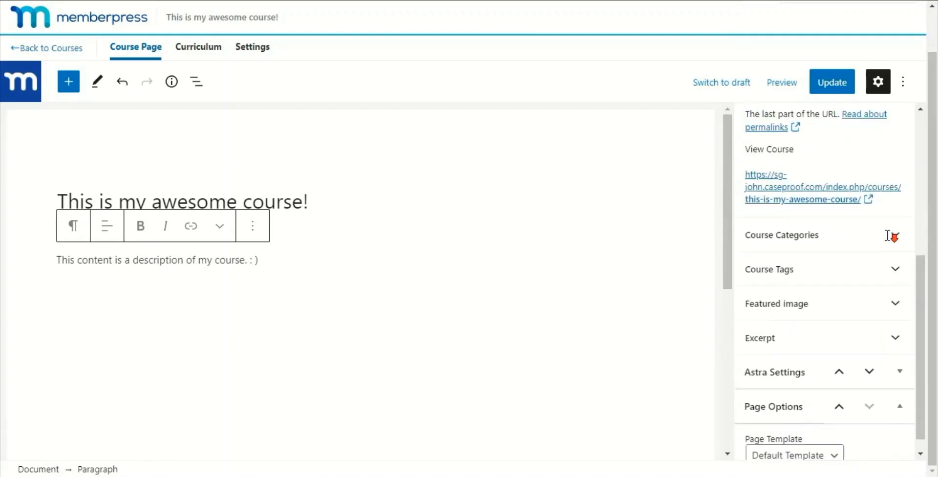
{"action": "left_click", "coordinate": [895, 236]}
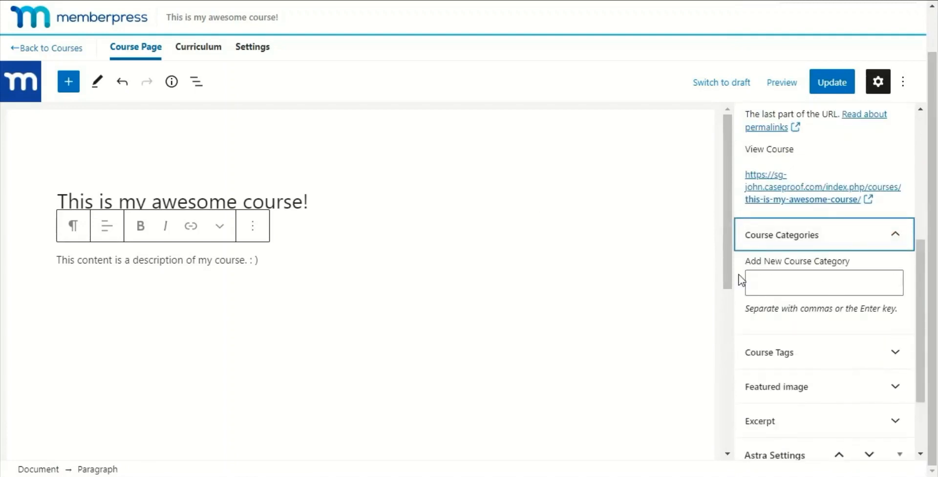
{"action": "left_click", "coordinate": [892, 353]}
{"action": "scroll", "coordinate": [868, 278], "scroll_direction": "down", "scroll_amount": 1}
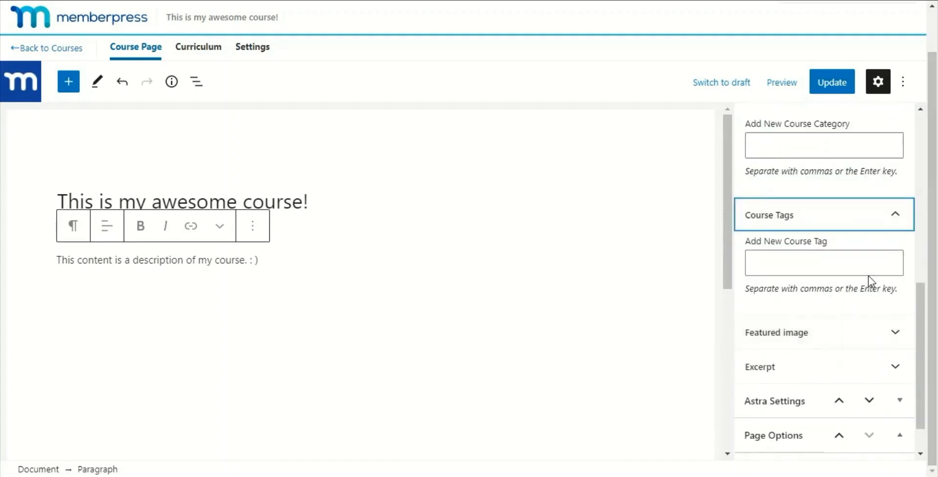
{"action": "scroll", "coordinate": [796, 272], "scroll_direction": "up", "scroll_amount": 2}
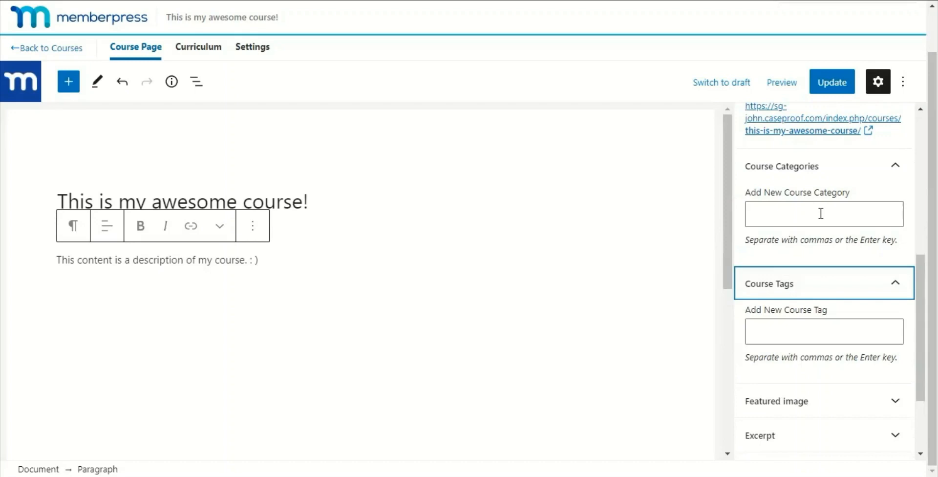
{"action": "left_click_drag", "start_coordinate": [850, 192], "coordinate": [781, 194]}
{"action": "left_click_drag", "start_coordinate": [830, 311], "coordinate": [787, 320]}
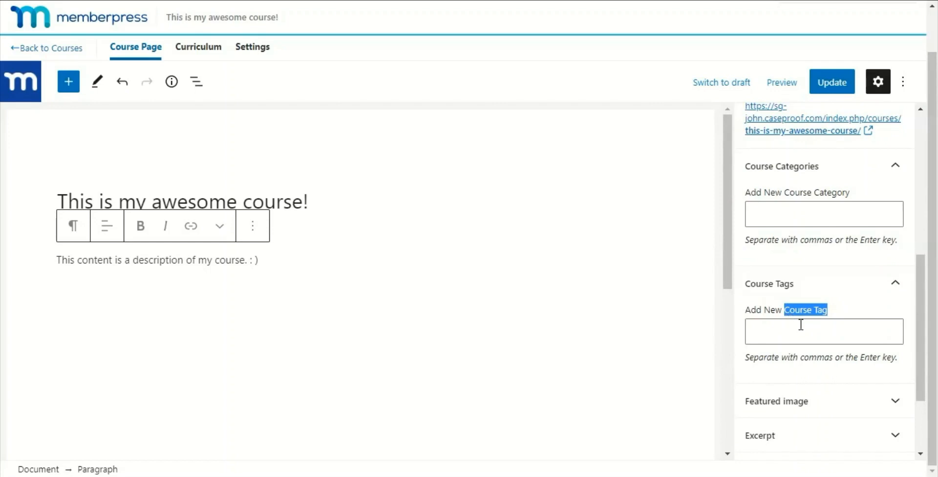
{"action": "scroll", "coordinate": [827, 325], "scroll_direction": "down", "scroll_amount": 2}
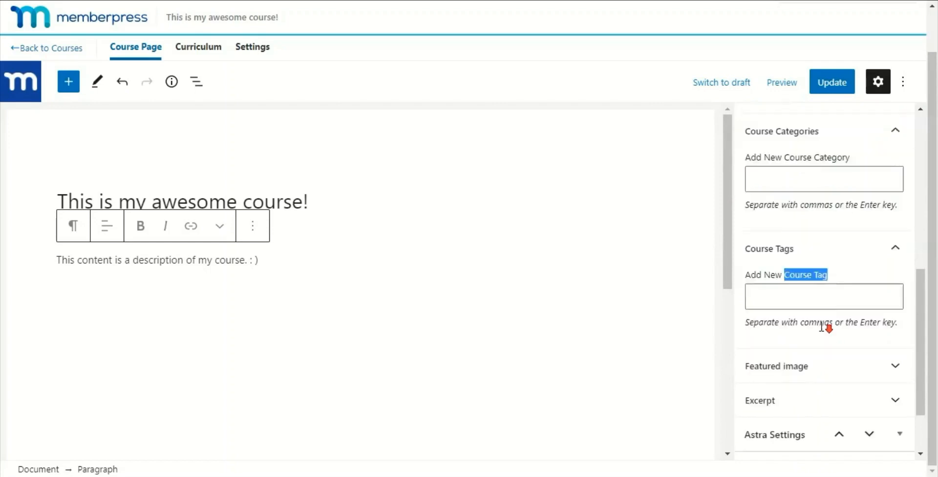
{"action": "left_click", "coordinate": [824, 332]}
{"action": "scroll", "coordinate": [823, 329], "scroll_direction": "down", "scroll_amount": 3}
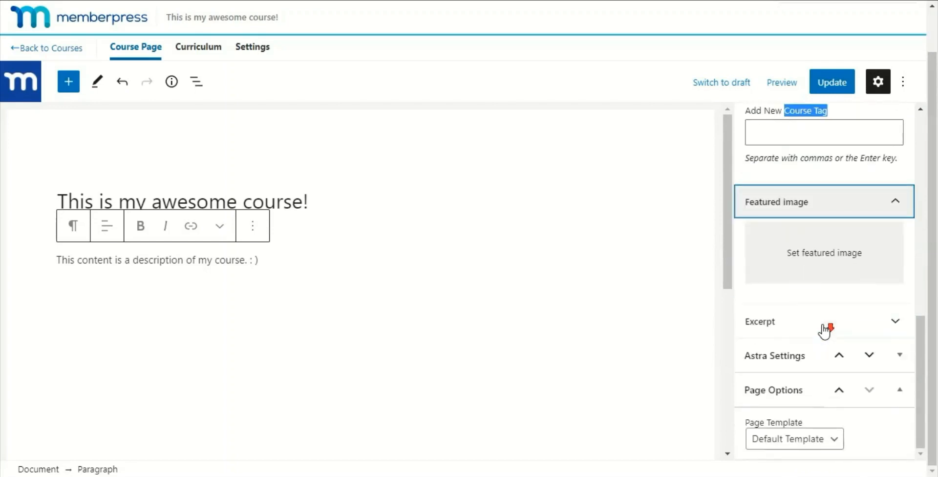
{"action": "left_click", "coordinate": [843, 328]}
{"action": "scroll", "coordinate": [844, 328], "scroll_direction": "down", "scroll_amount": 3}
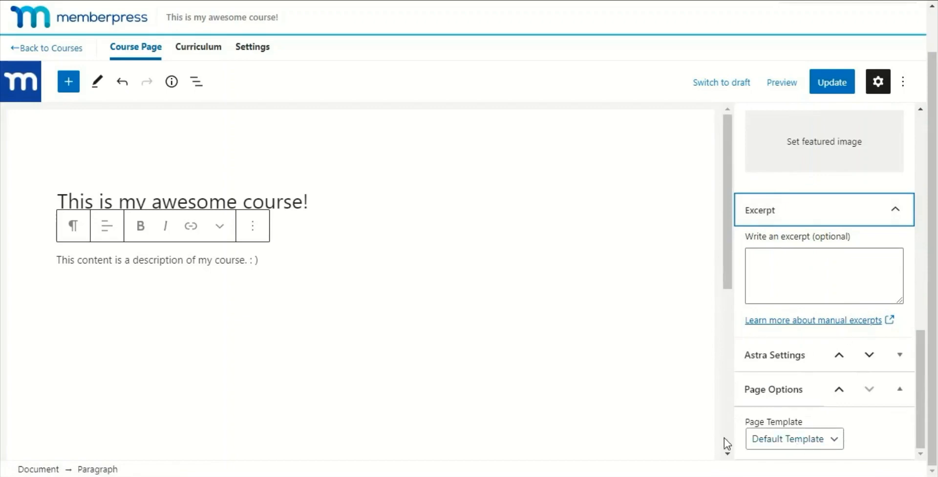
{"action": "scroll", "coordinate": [801, 347], "scroll_direction": "up", "scroll_amount": 7}
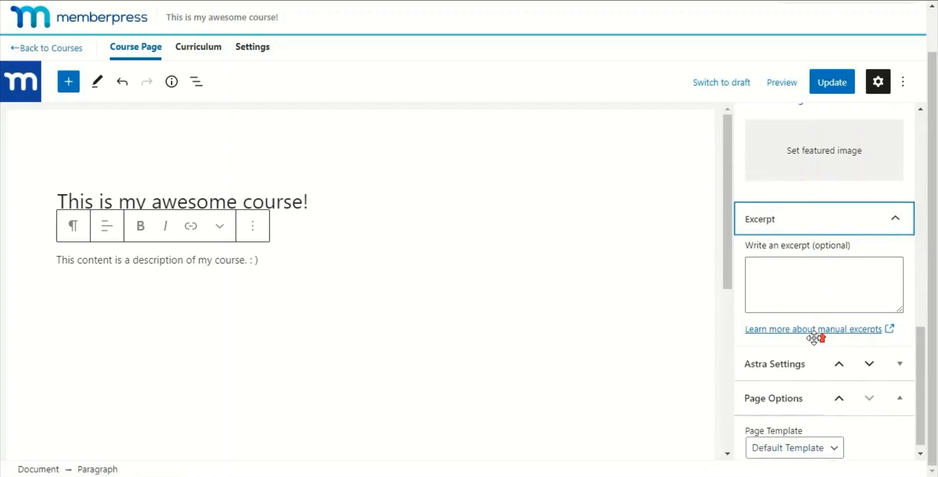
{"action": "scroll", "coordinate": [815, 346], "scroll_direction": "up", "scroll_amount": 7}
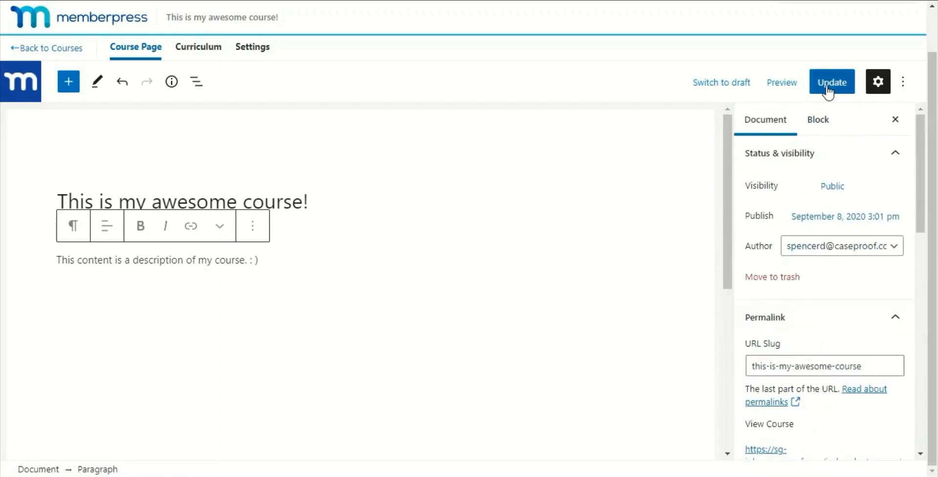
Add a first section named "This is how to learn how to use this powerful addon" to the course curriculum
{"action": "left_click", "coordinate": [197, 49]}
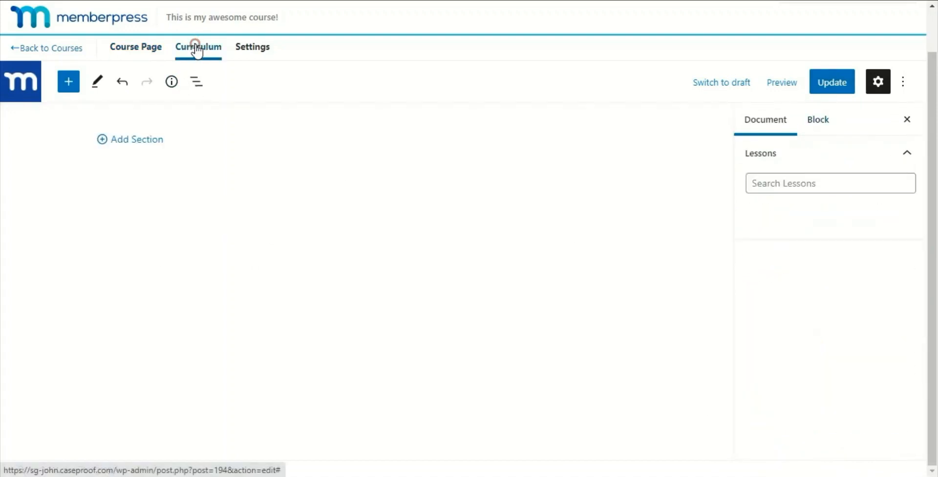
{"action": "left_click", "coordinate": [137, 140]}
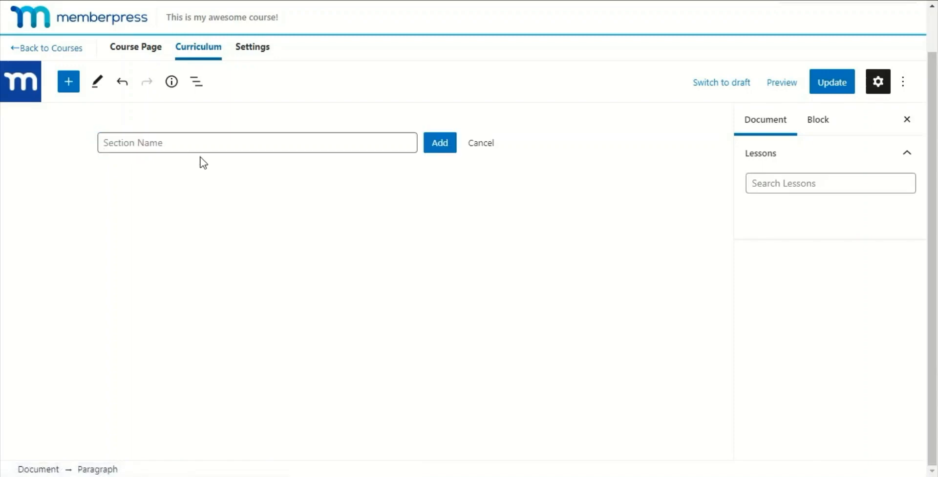
{"action": "type", "text": "This is how to learn how to "}
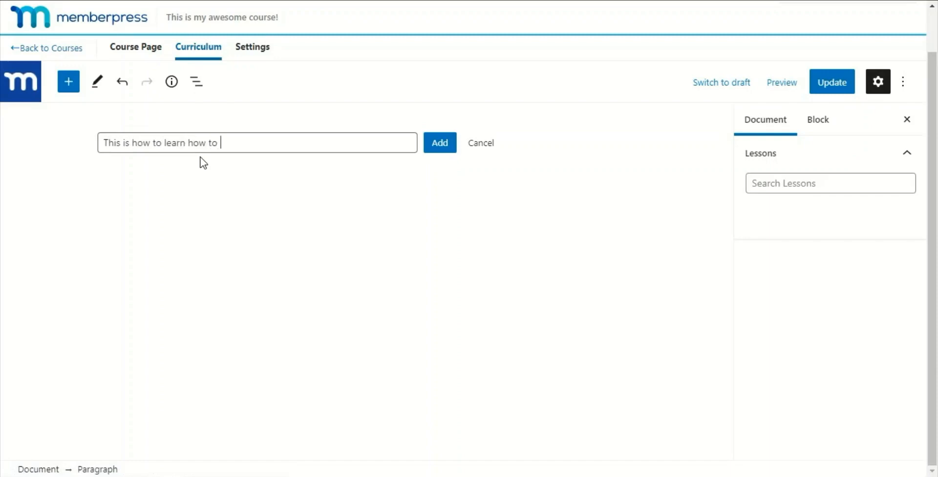
{"action": "type", "text": "use this powerful a"}
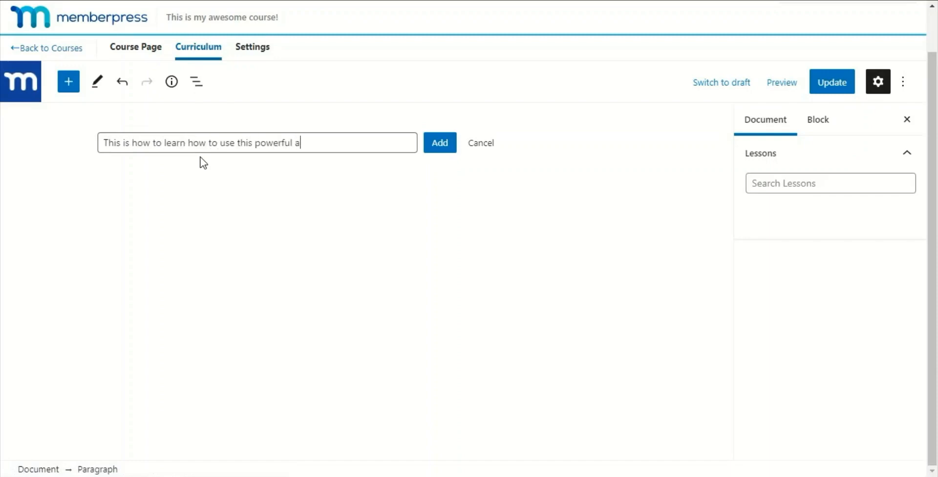
{"action": "type", "text": "ddon"}
{"action": "left_click", "coordinate": [440, 143]}
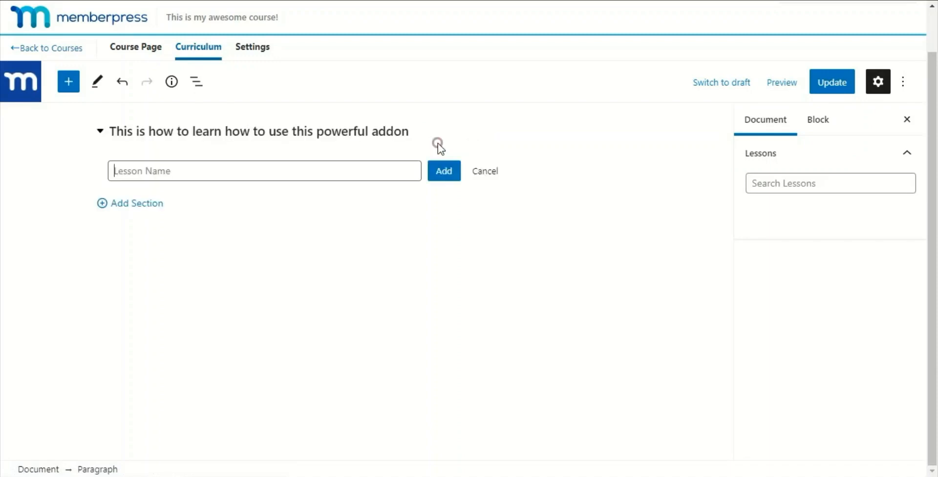
Add a second curriculum section named "MASTERING this addon."
{"action": "left_click", "coordinate": [119, 204]}
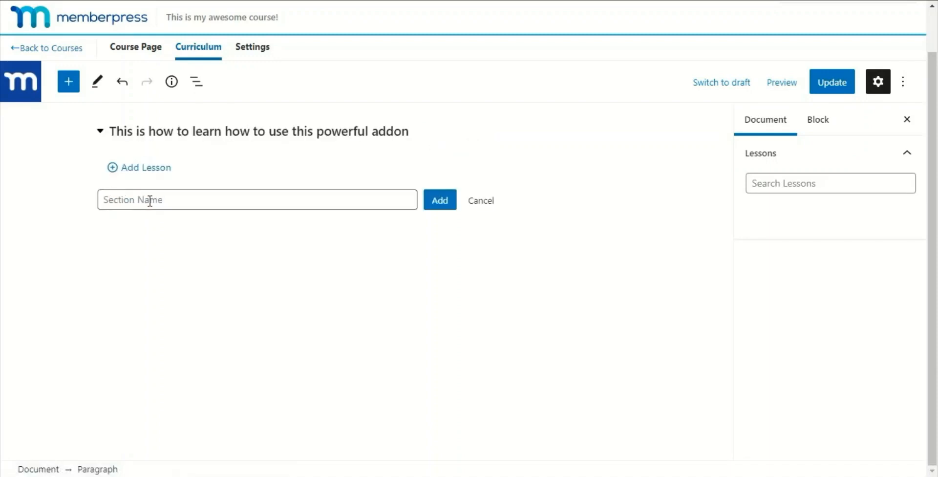
{"action": "type", "text": "MASTERING this addon."}
{"action": "left_click", "coordinate": [439, 201]}
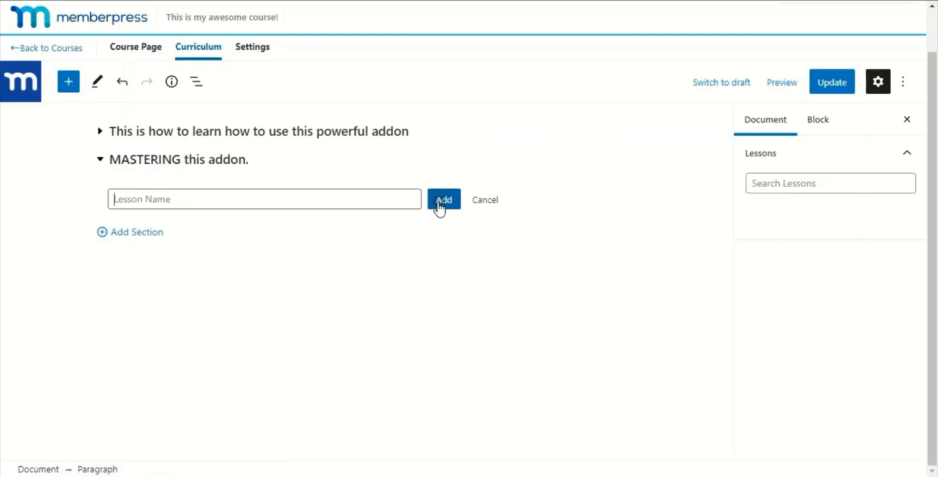
Add a lesson named "Getting started" to the section "This is how to learn how to use this powerful addon"
{"action": "left_click", "coordinate": [101, 132]}
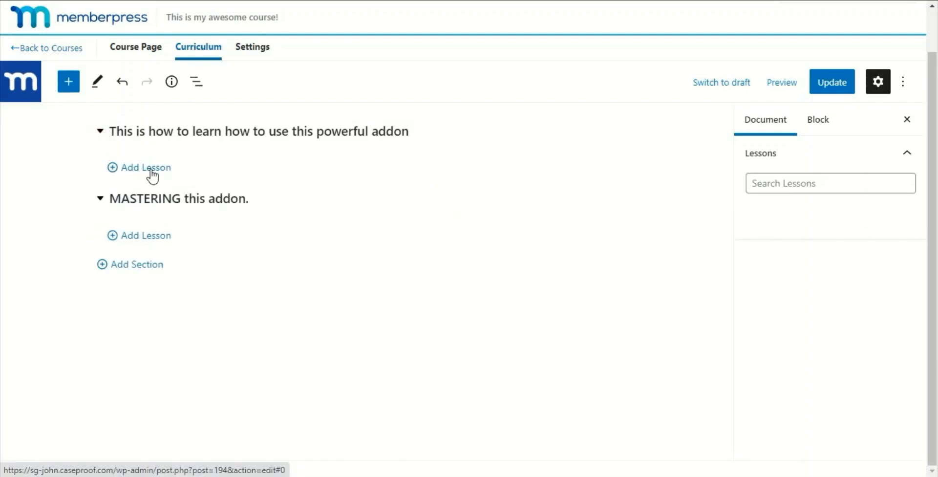
{"action": "left_click", "coordinate": [146, 169]}
{"action": "type", "text": "Getting started"}
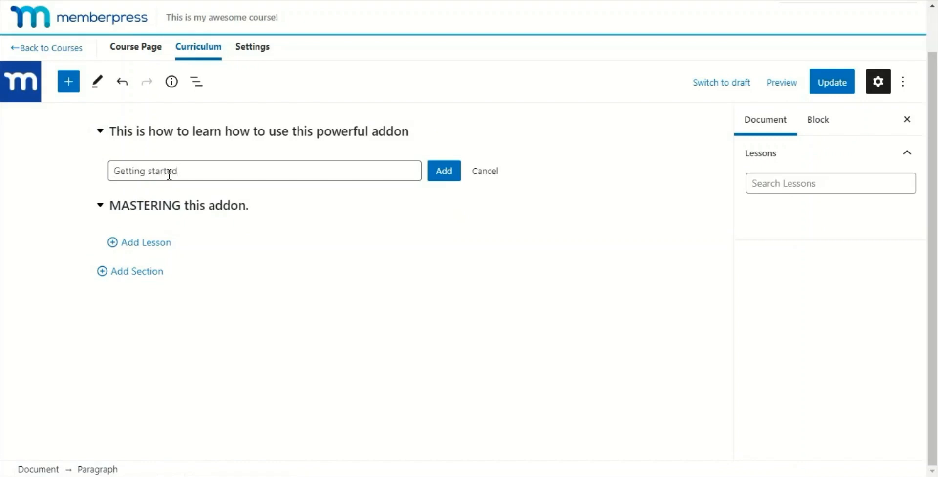
{"action": "left_click", "coordinate": [451, 179]}
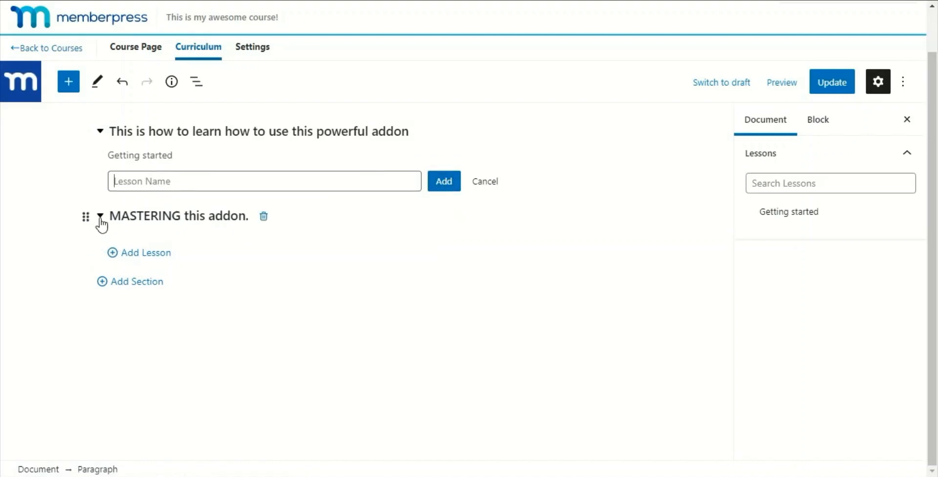
Add a lesson named "Some of the more advanced options. : )" to the section "MASTERING this addon." and update the course
{"action": "left_click", "coordinate": [137, 253]}
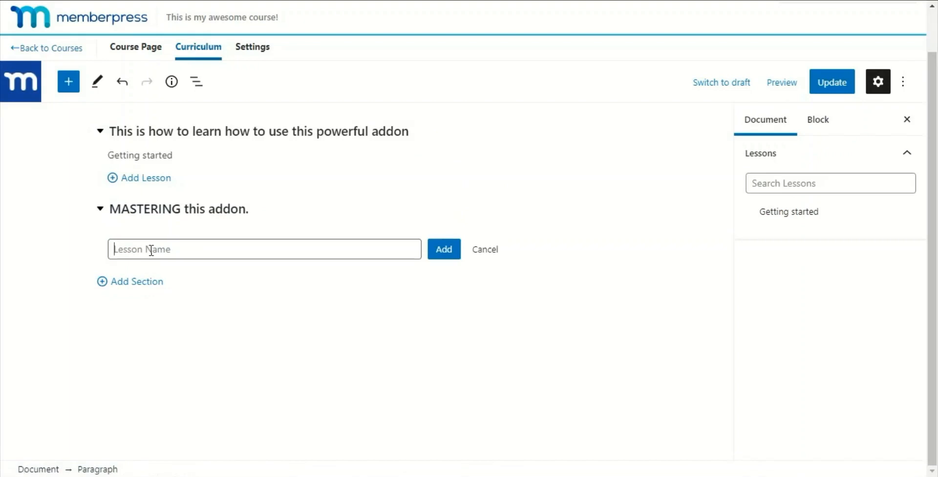
{"action": "type", "text": "Some of the more advanced "}
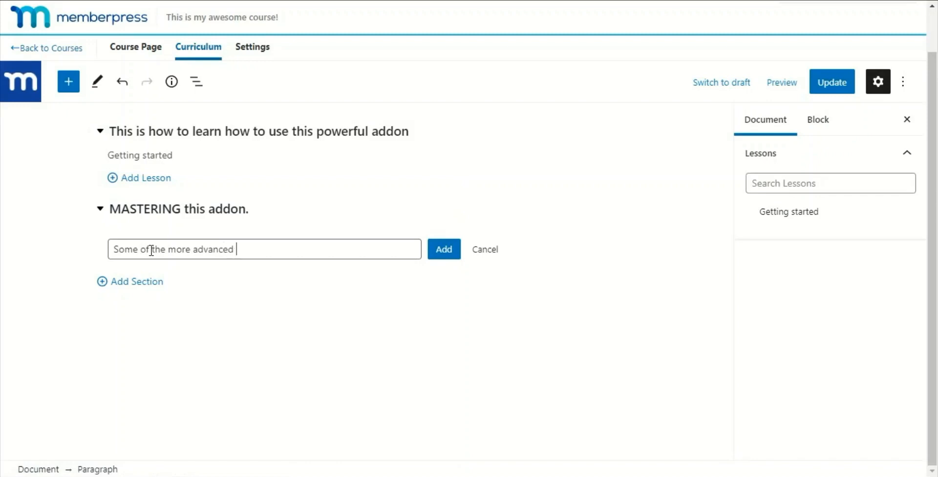
{"action": "type", "text": "options. : )"}
{"action": "left_click", "coordinate": [445, 255]}
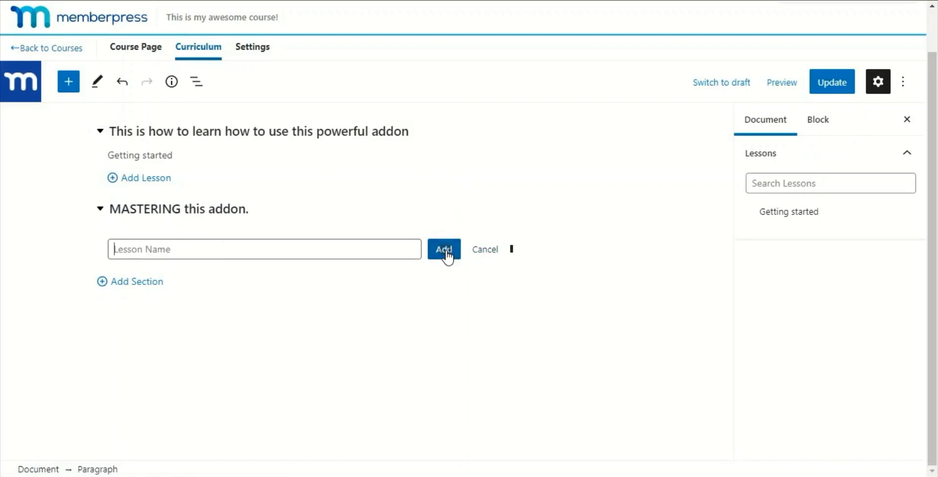
{"action": "mouse_move", "coordinate": [251, 234]}
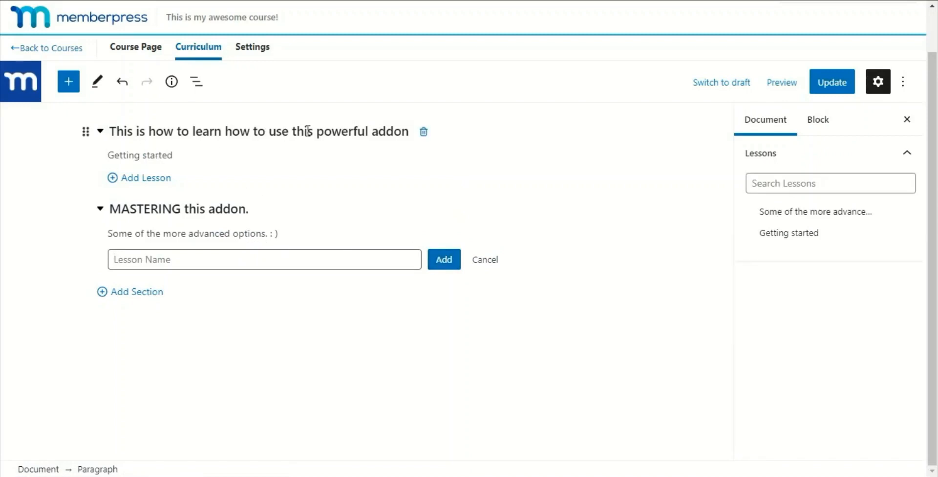
{"action": "mouse_move", "coordinate": [163, 155]}
{"action": "left_click", "coordinate": [836, 82]}
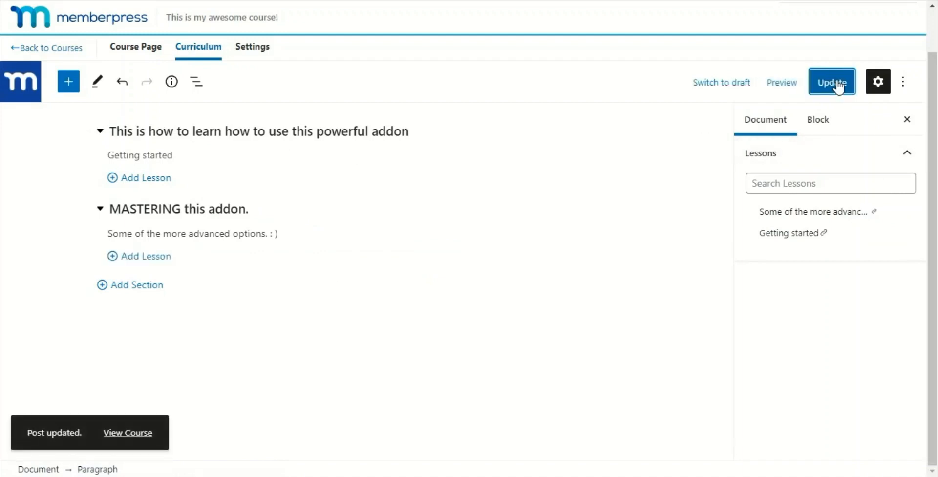
{"action": "left_click", "coordinate": [444, 92]}
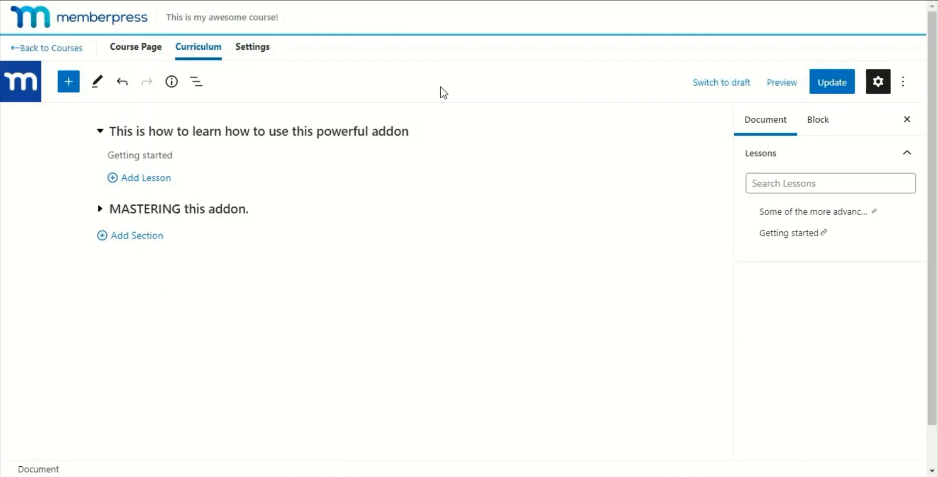
Copy the Bronze Membership's registration URL from the memberships list and check the list's column and view mode options
{"action": "left_click", "coordinate": [254, 48]}
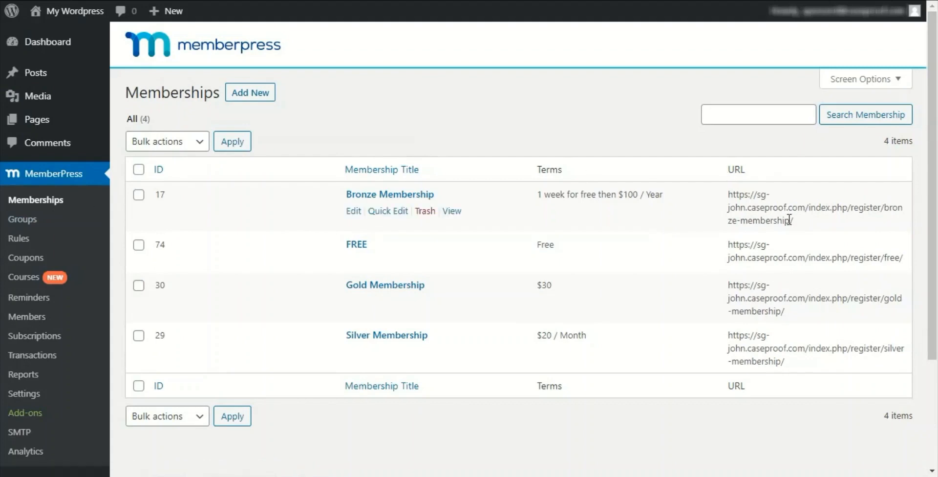
{"action": "left_click_drag", "start_coordinate": [804, 224], "coordinate": [730, 198]}
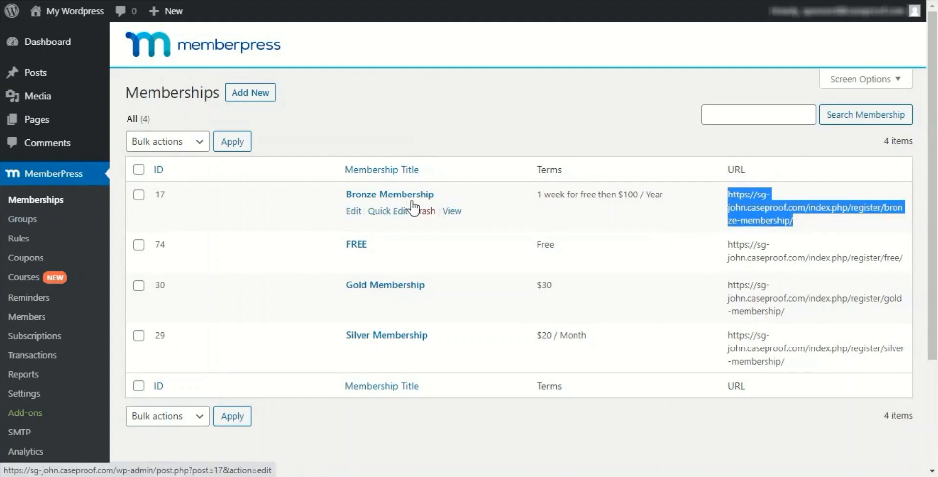
{"action": "right_click", "coordinate": [743, 209]}
{"action": "left_click", "coordinate": [755, 222]}
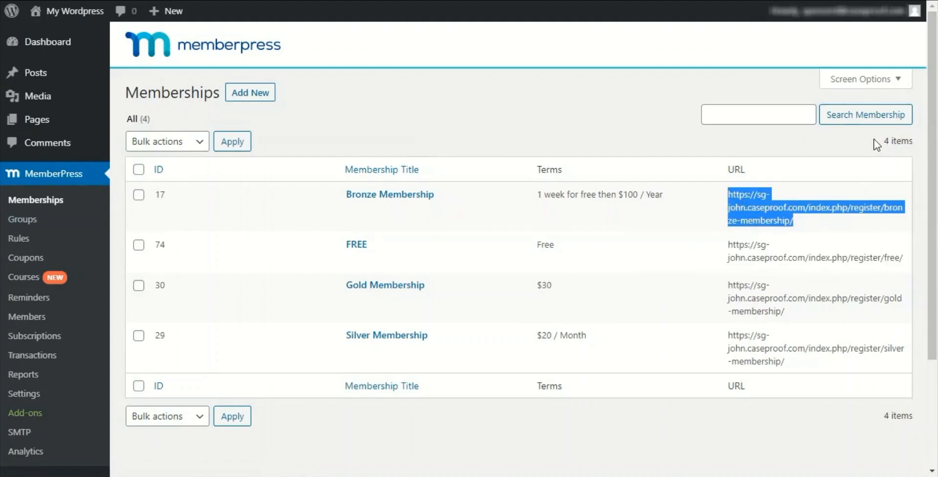
{"action": "left_click", "coordinate": [871, 80]}
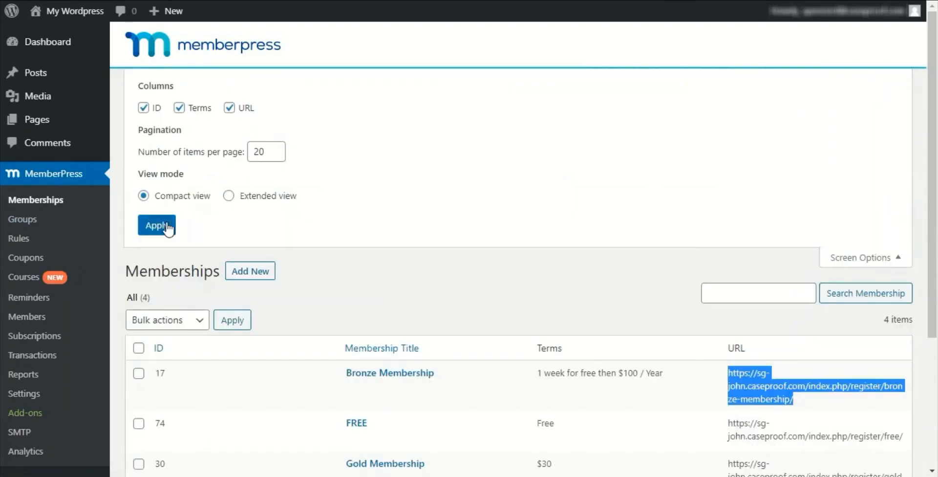
{"action": "left_click", "coordinate": [865, 263]}
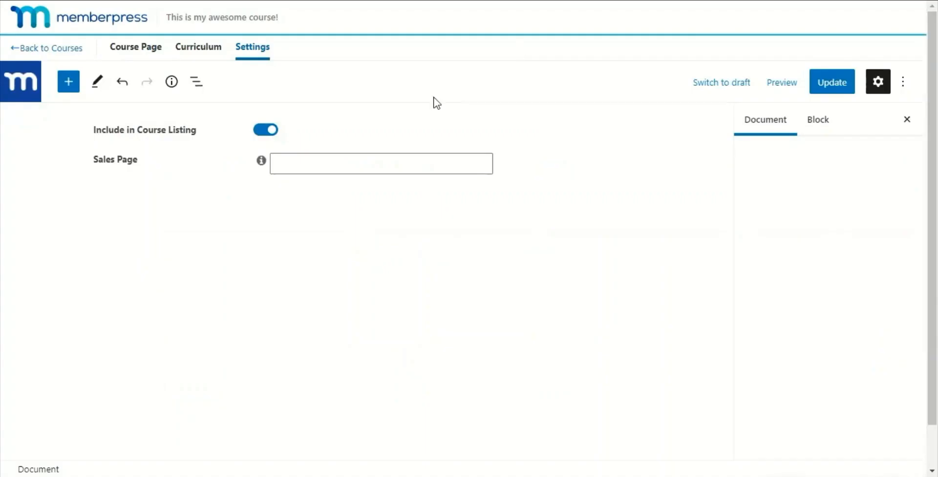
Set the course's Sales Page to the copied Bronze Membership registration URL and update the course
{"action": "left_click", "coordinate": [320, 160]}
{"action": "key", "text": "ctrl+v"}
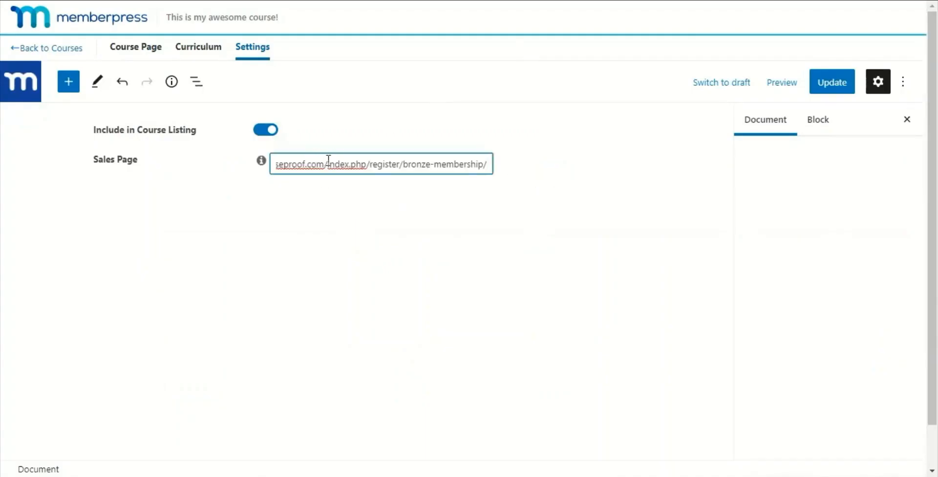
{"action": "left_click", "coordinate": [400, 164]}
{"action": "left_click_drag", "start_coordinate": [400, 164], "coordinate": [496, 167]}
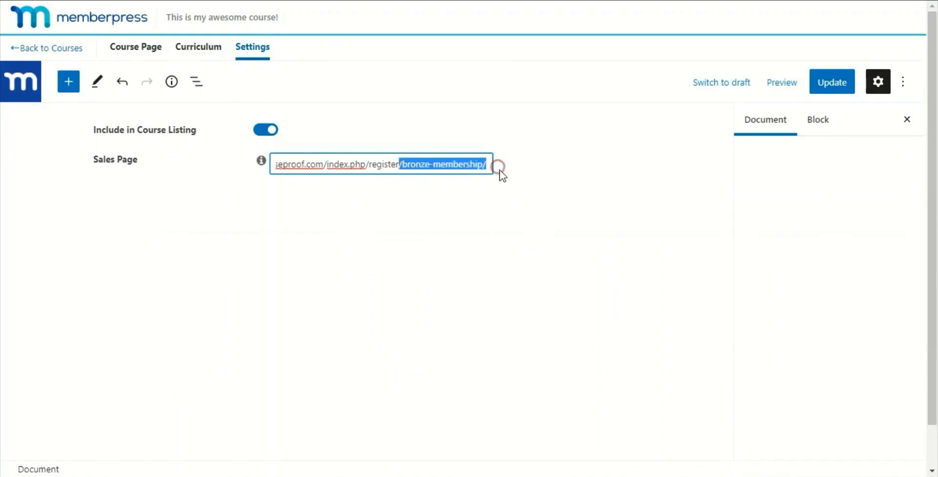
{"action": "left_click", "coordinate": [474, 192]}
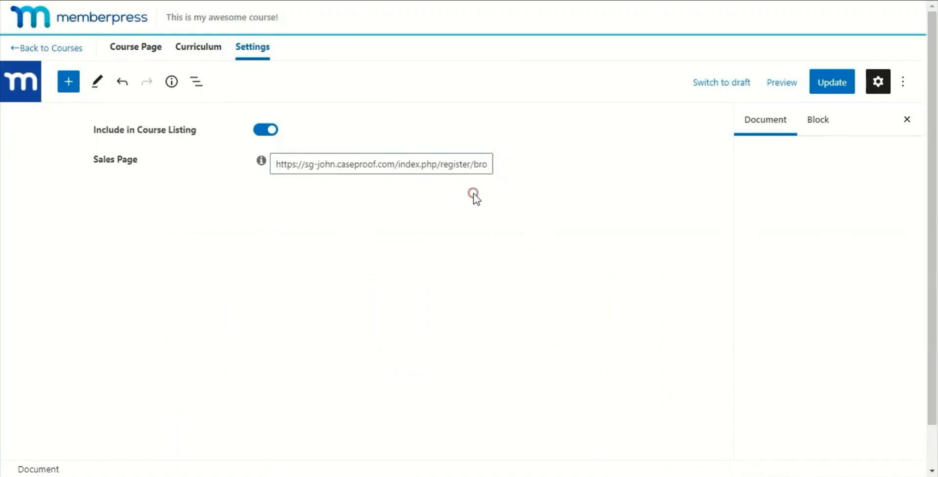
{"action": "left_click", "coordinate": [822, 88]}
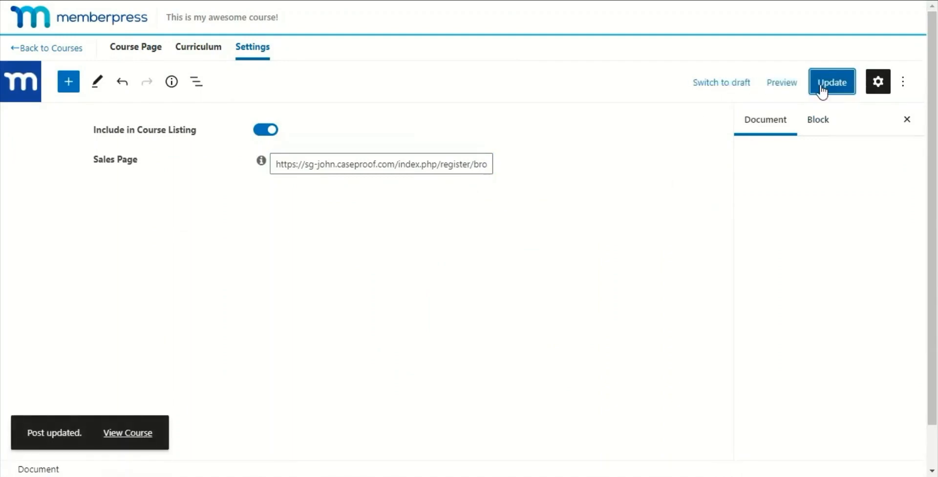
Create a course tag named "MemberPress" with slug "mp" and description "This is for all my MemberPress related courses."
{"action": "left_click", "coordinate": [41, 48]}
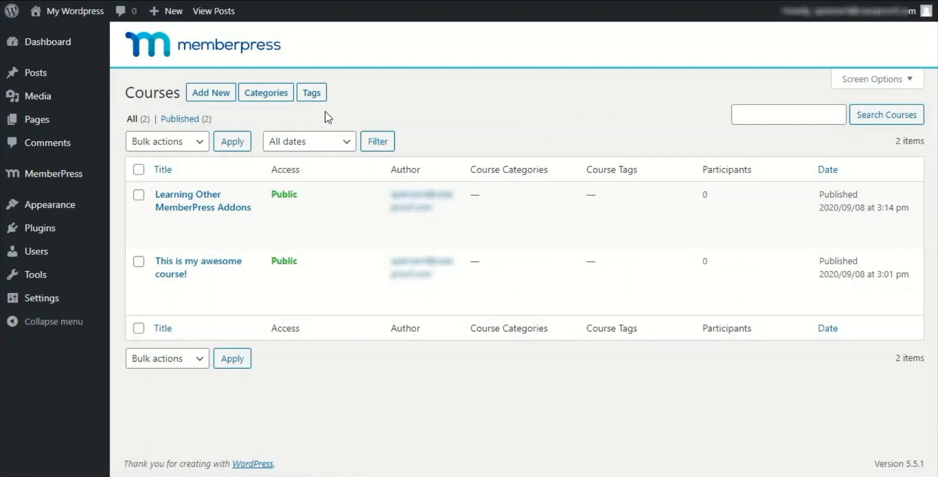
{"action": "left_click", "coordinate": [316, 96]}
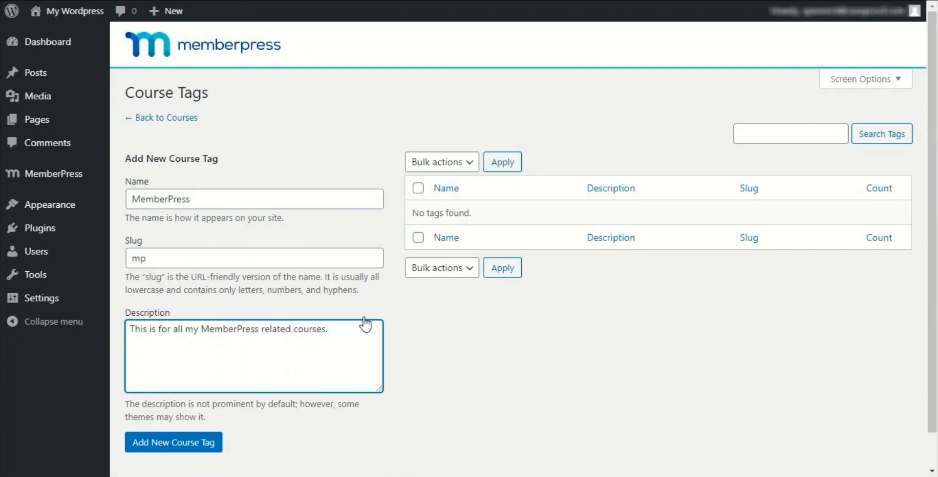
{"action": "left_click", "coordinate": [183, 448]}
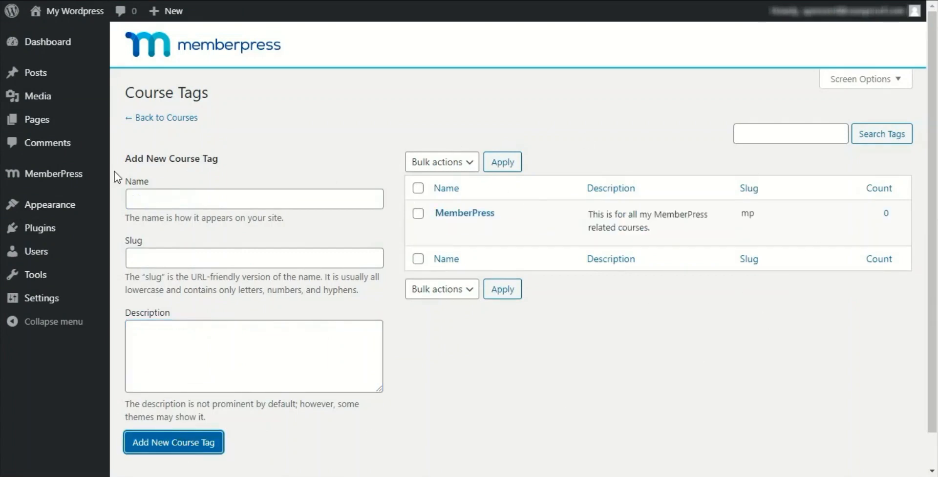
Assign the MemberPress course tag to the course "This is my awesome course!" and update it
{"action": "mouse_move", "coordinate": [60, 177]}
{"action": "left_click", "coordinate": [139, 255]}
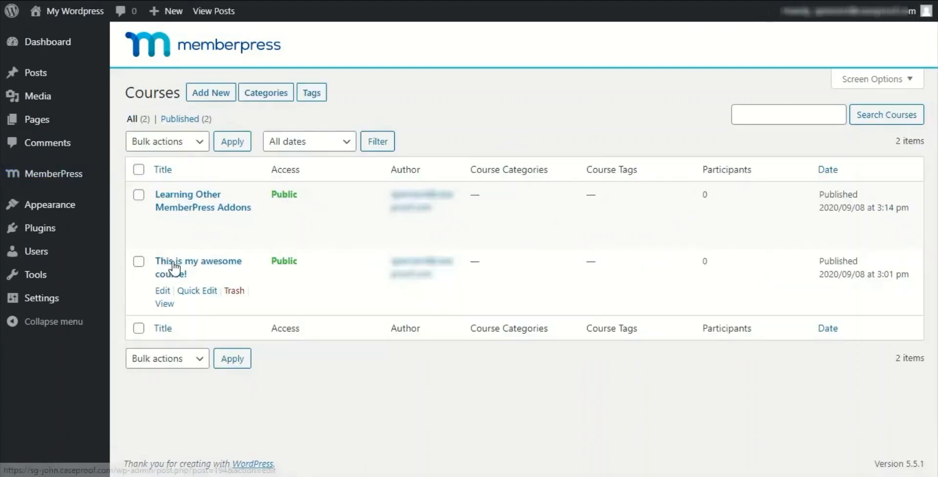
{"action": "left_click", "coordinate": [161, 264]}
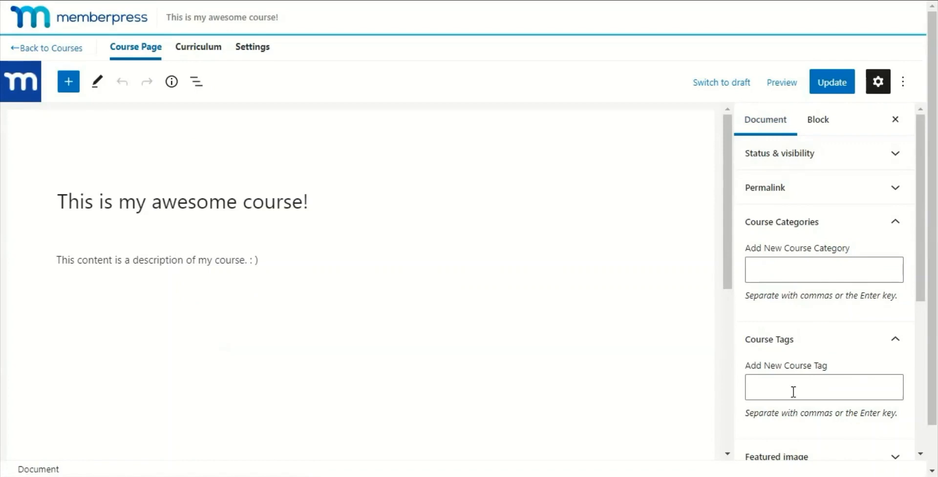
{"action": "scroll", "coordinate": [792, 386], "scroll_direction": "down", "scroll_amount": 2}
{"action": "left_click", "coordinate": [798, 314]}
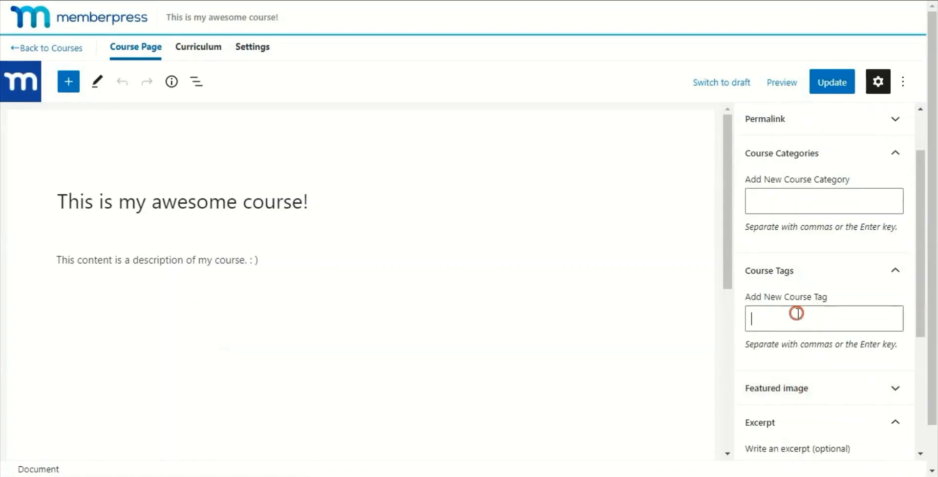
{"action": "type", "text": "mem"}
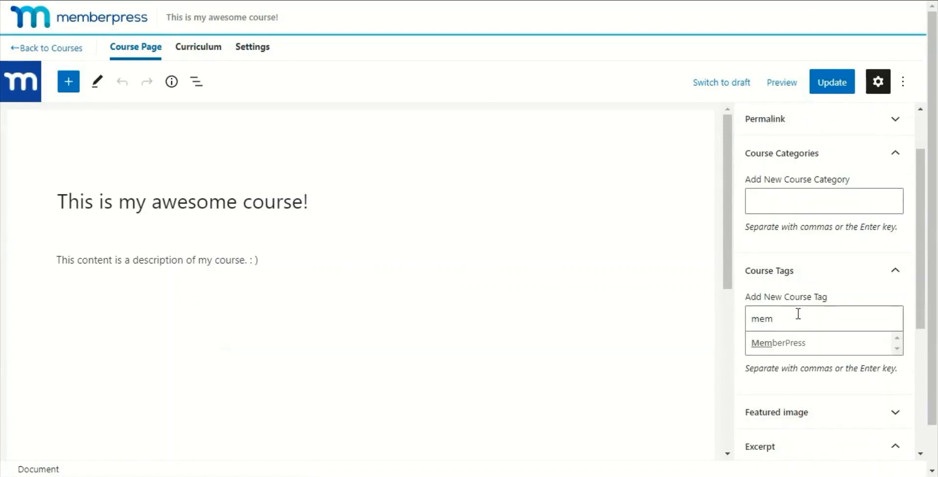
{"action": "left_click", "coordinate": [785, 343]}
{"action": "left_click", "coordinate": [832, 83]}
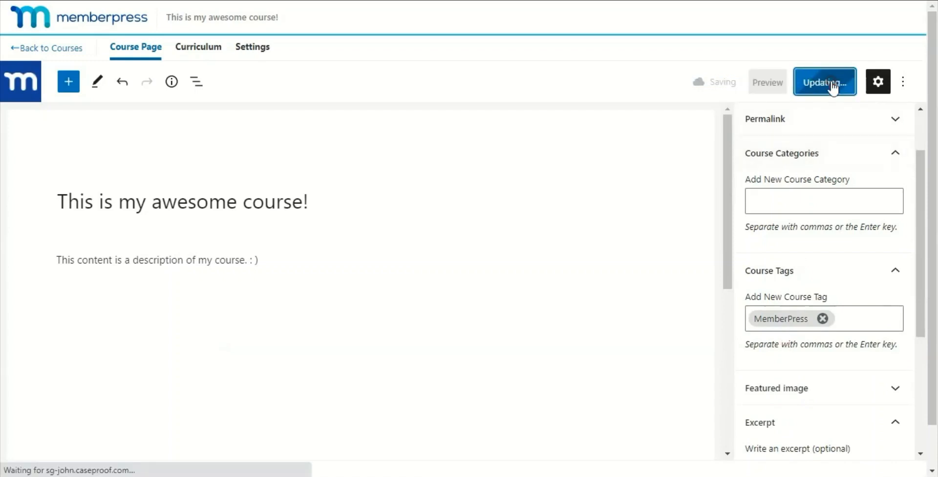
Assign the MemberPress course tag to the course "Learning Other MemberPress Addons" and update it
{"action": "left_click", "coordinate": [19, 43]}
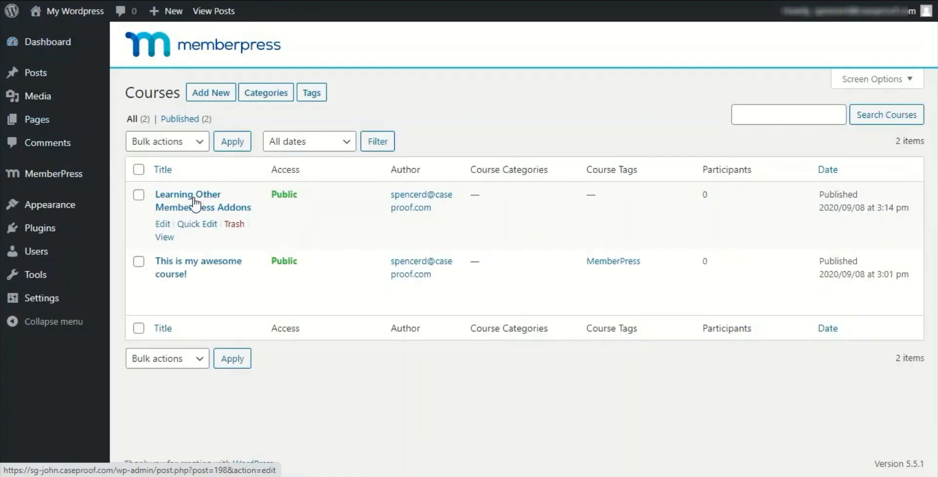
{"action": "left_click", "coordinate": [194, 201]}
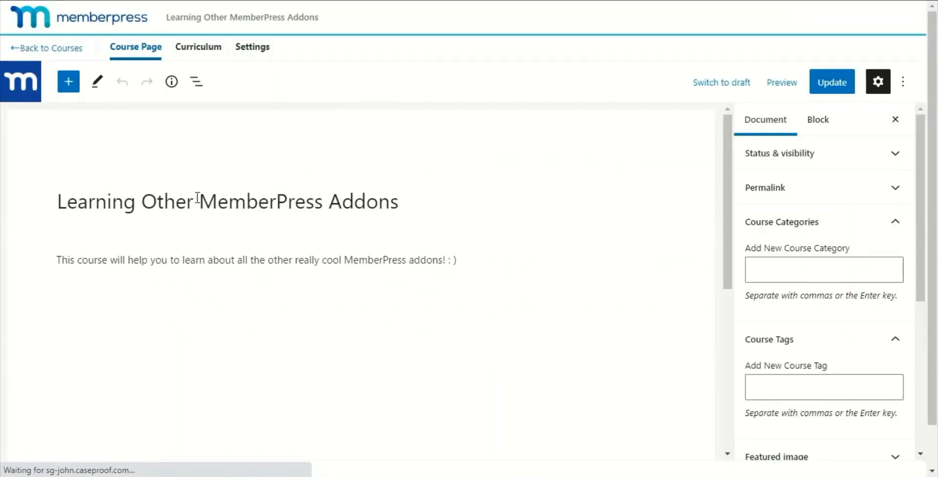
{"action": "left_click", "coordinate": [780, 379]}
{"action": "type", "text": "mem"}
{"action": "left_click", "coordinate": [777, 411]}
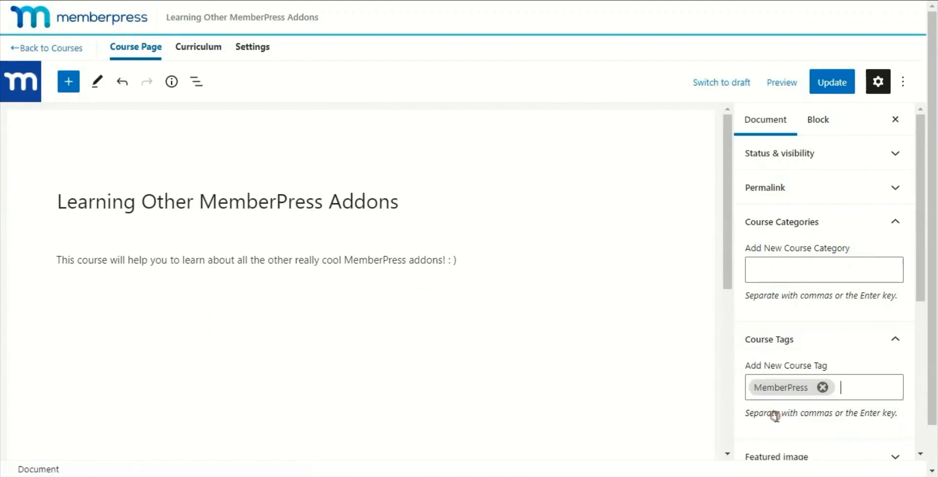
{"action": "left_click", "coordinate": [837, 82]}
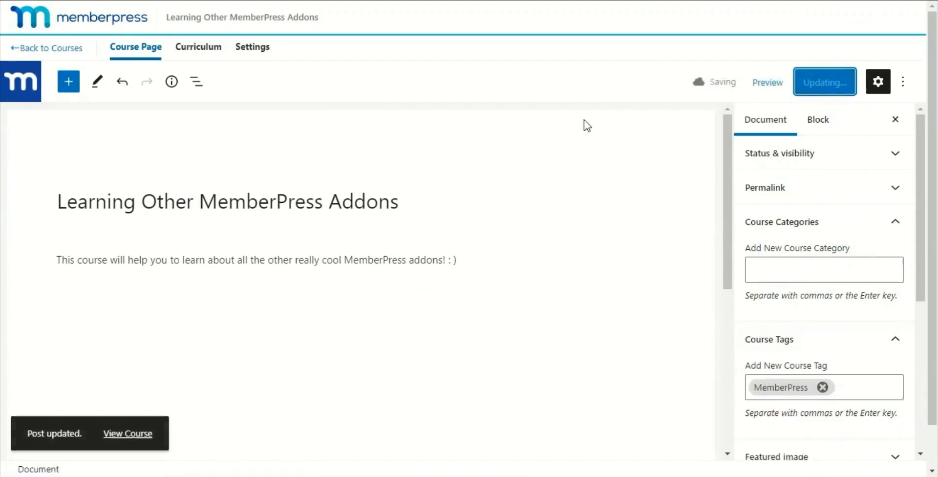
Return to the courses list and check the access status of both courses
{"action": "left_click", "coordinate": [30, 49]}
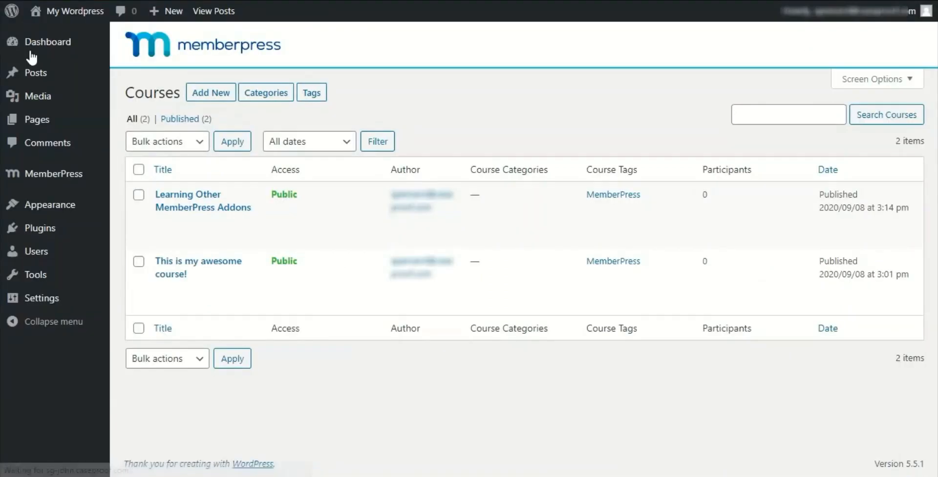
{"action": "left_click_drag", "start_coordinate": [306, 195], "coordinate": [269, 195]}
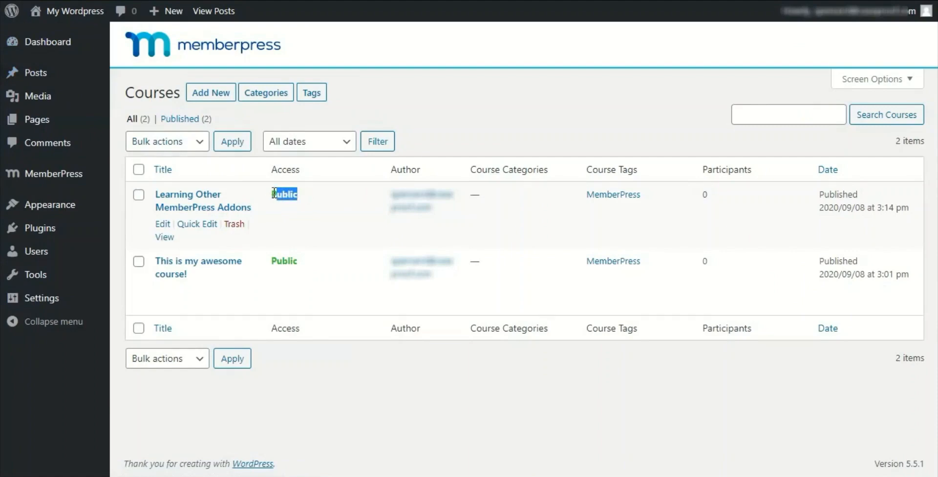
{"action": "left_click", "coordinate": [298, 261]}
{"action": "left_click_drag", "start_coordinate": [299, 261], "coordinate": [270, 262]}
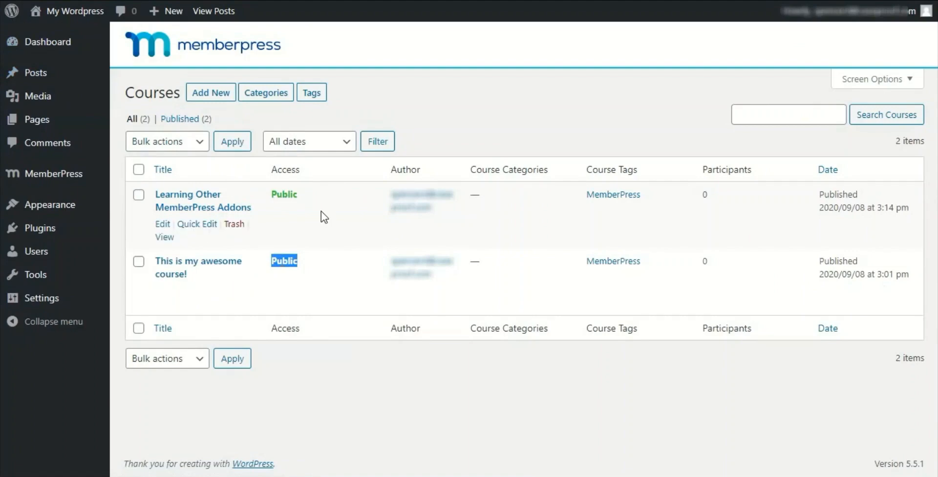
Create a new MemberPress rule that protects courses with the course tag "MemberPress"
{"action": "mouse_move", "coordinate": [66, 179]}
{"action": "left_click", "coordinate": [133, 196]}
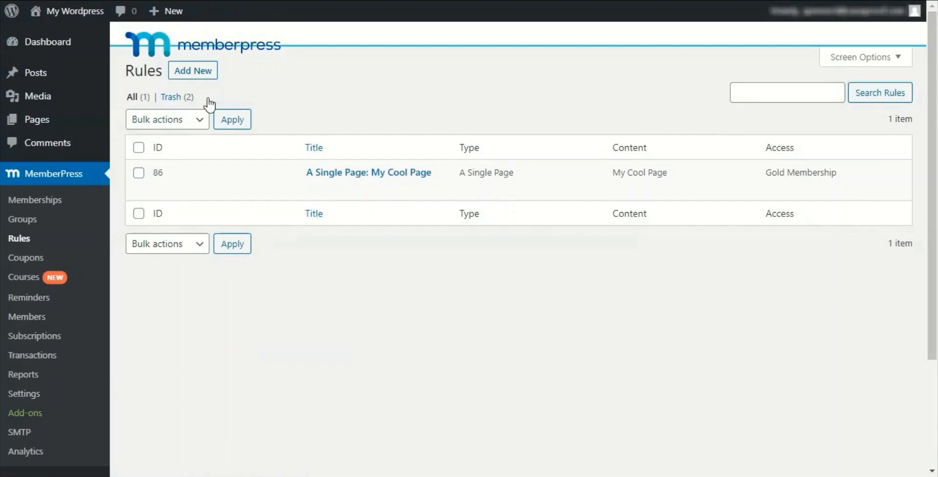
{"action": "left_click", "coordinate": [191, 73]}
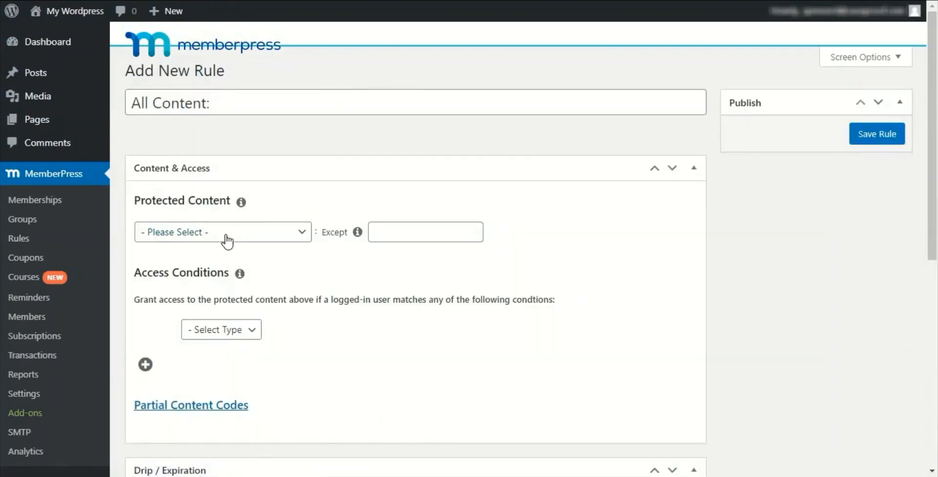
{"action": "left_click", "coordinate": [300, 233]}
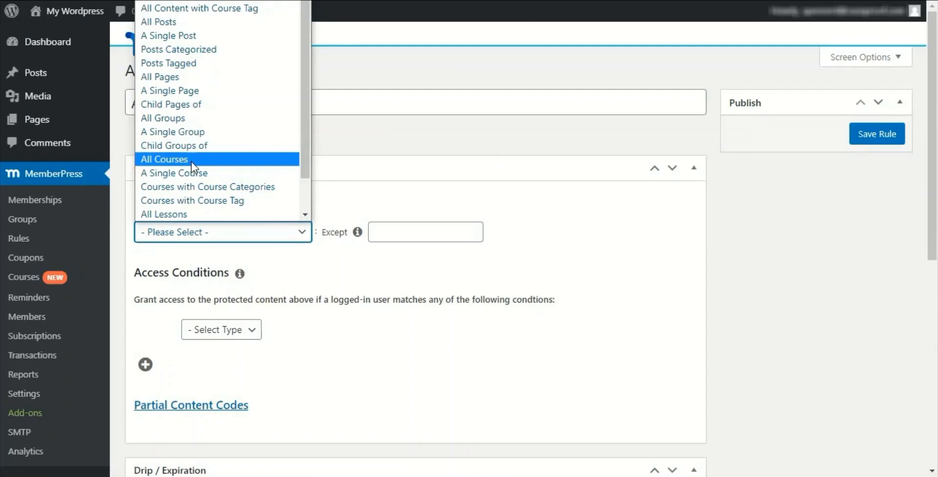
{"action": "scroll", "coordinate": [193, 166], "scroll_direction": "down", "scroll_amount": 1}
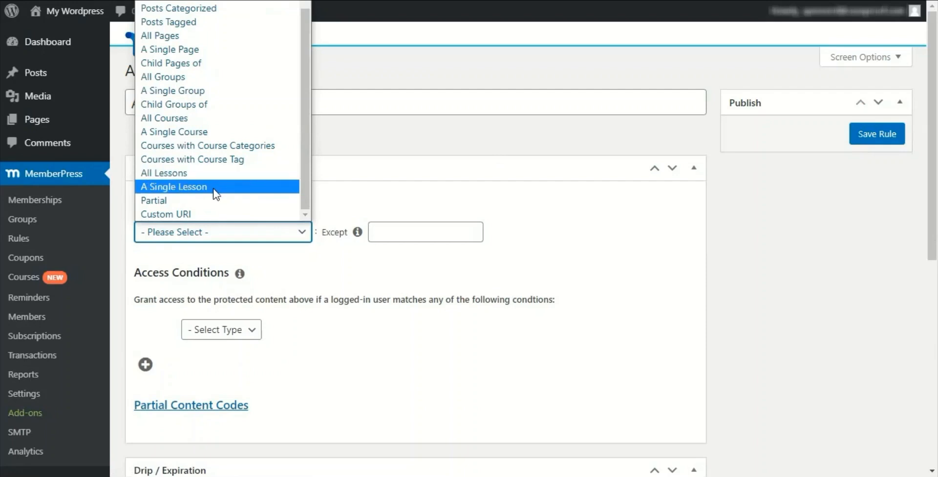
{"action": "left_click", "coordinate": [226, 159]}
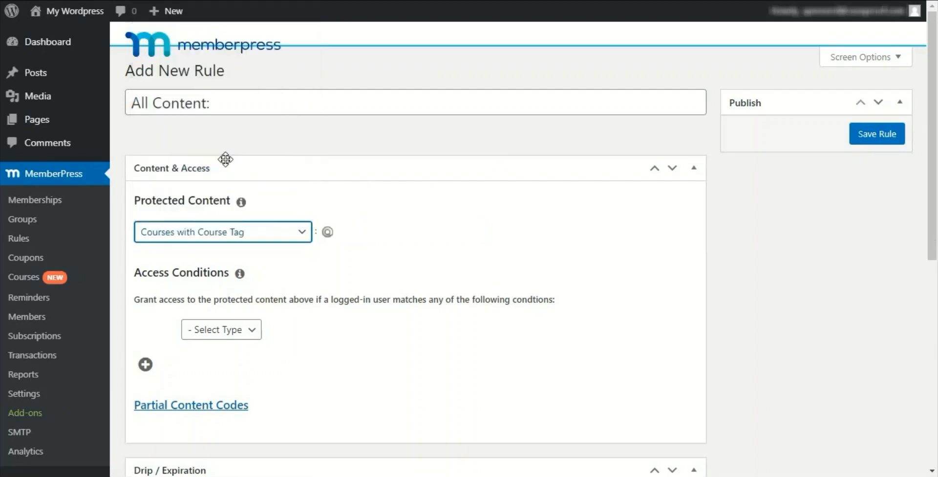
{"action": "left_click", "coordinate": [349, 232]}
{"action": "type", "text": "mem"}
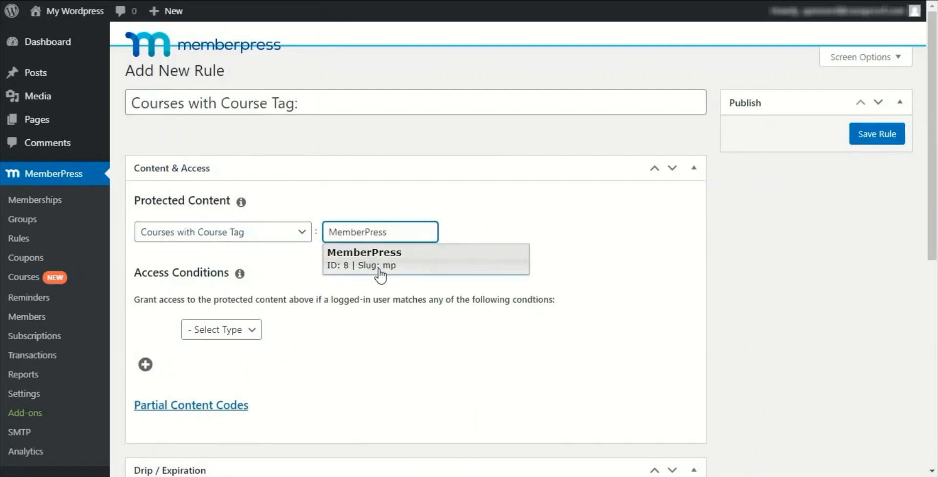
{"action": "left_click", "coordinate": [374, 264]}
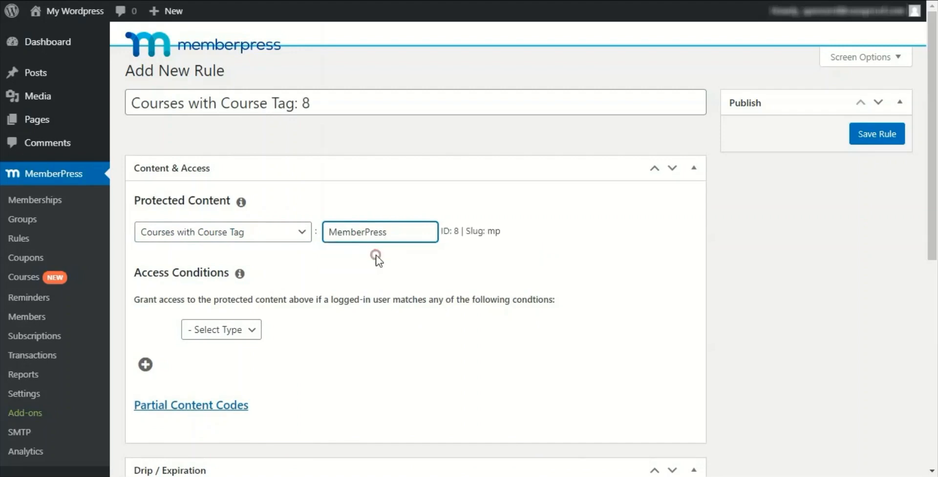
Grant access under the condition Membership is Bronze Membership and save the rule
{"action": "left_click", "coordinate": [244, 330]}
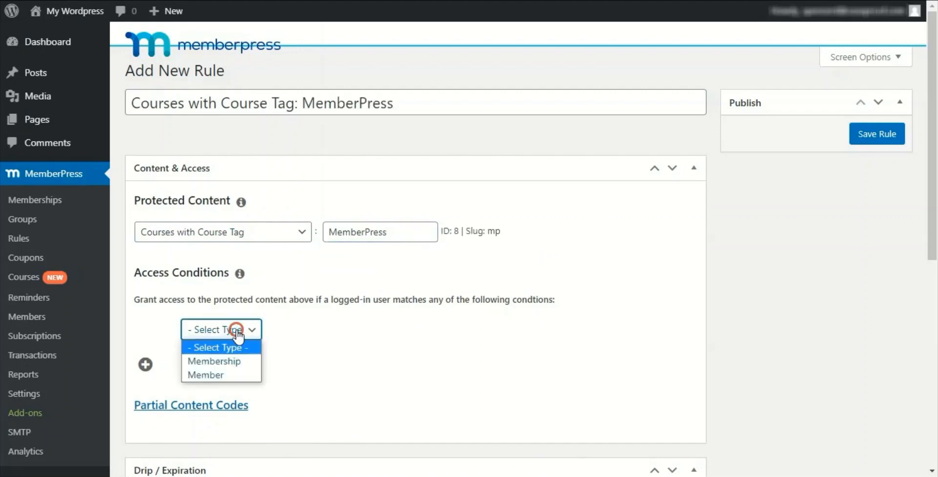
{"action": "left_click", "coordinate": [239, 360]}
{"action": "left_click", "coordinate": [377, 328]}
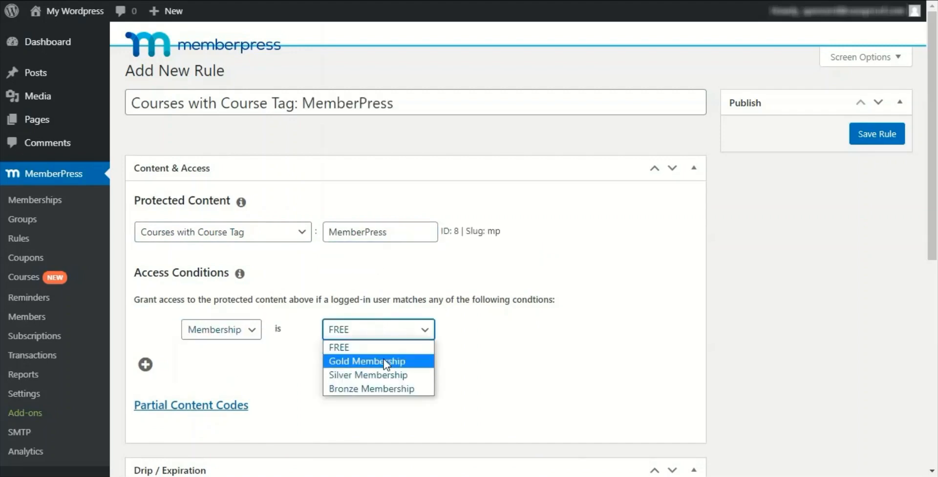
{"action": "left_click", "coordinate": [386, 390]}
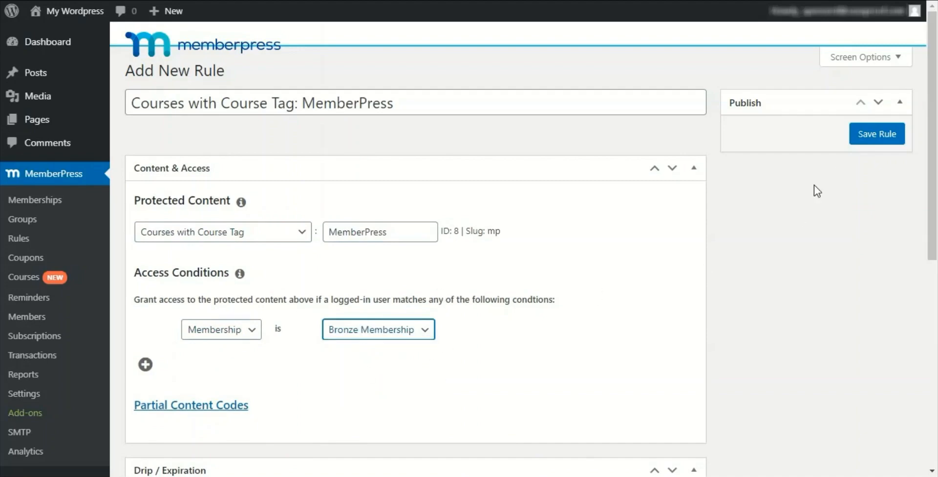
{"action": "left_click", "coordinate": [882, 139]}
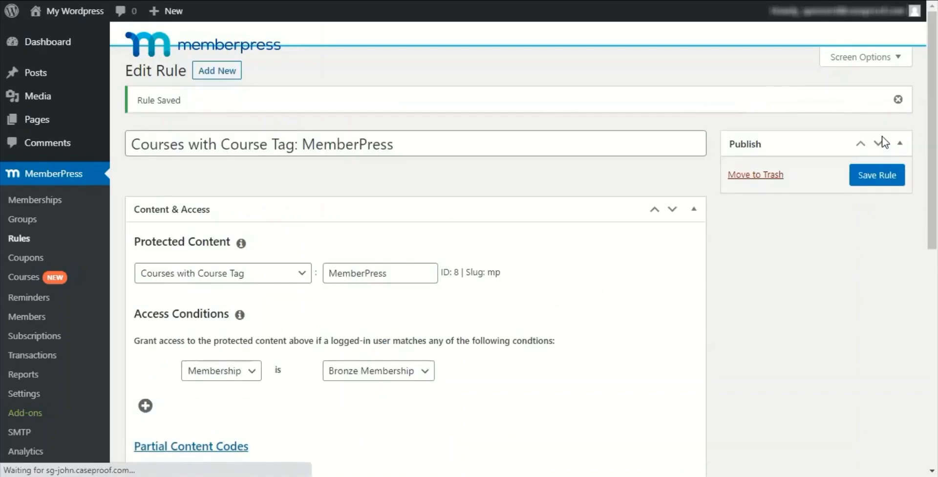
Return to the MemberPress courses list and check the access level of both tagged courses
{"action": "left_click", "coordinate": [22, 278]}
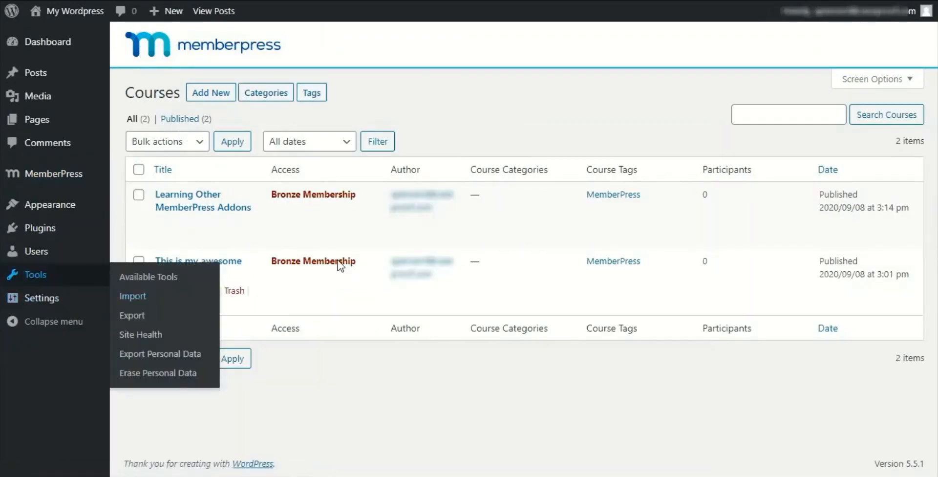
{"action": "left_click_drag", "start_coordinate": [363, 195], "coordinate": [270, 194]}
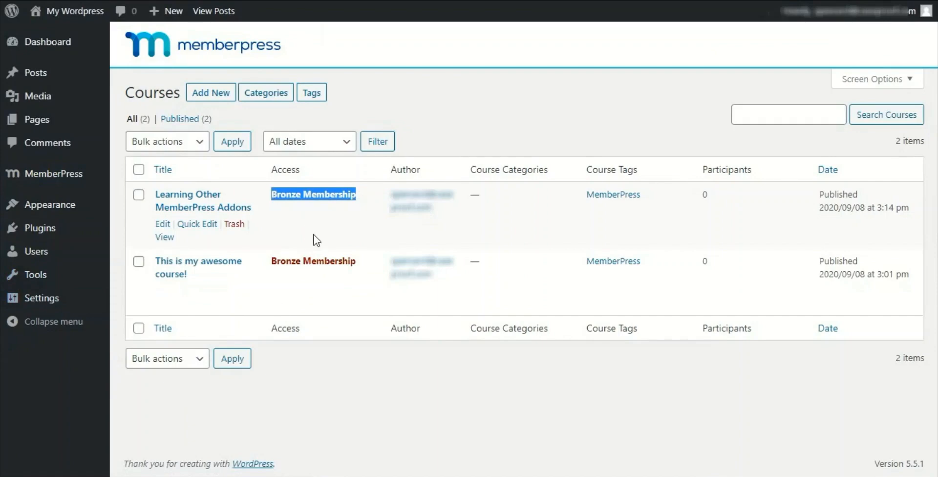
{"action": "left_click", "coordinate": [296, 239]}
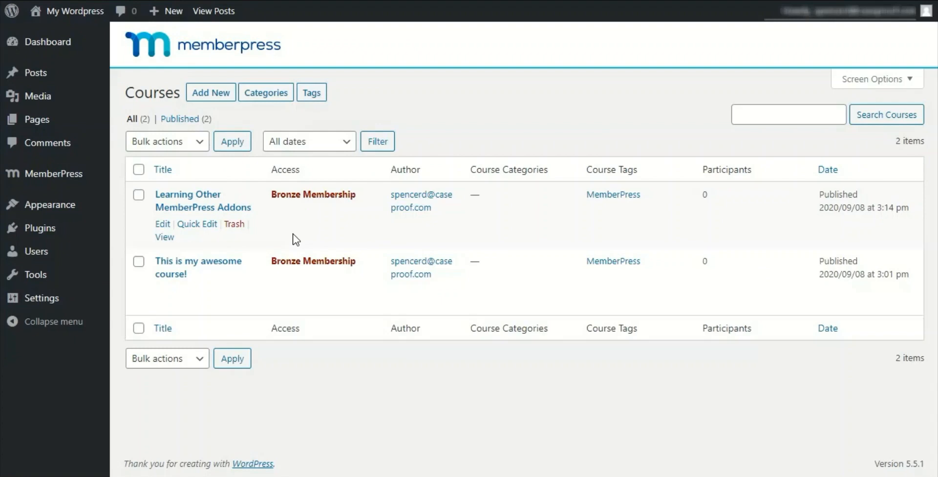
Fill in a custom link for the site's Custom Menu with the site address ending in /courses and the link text "Our Courses"
{"action": "mouse_move", "coordinate": [65, 206]}
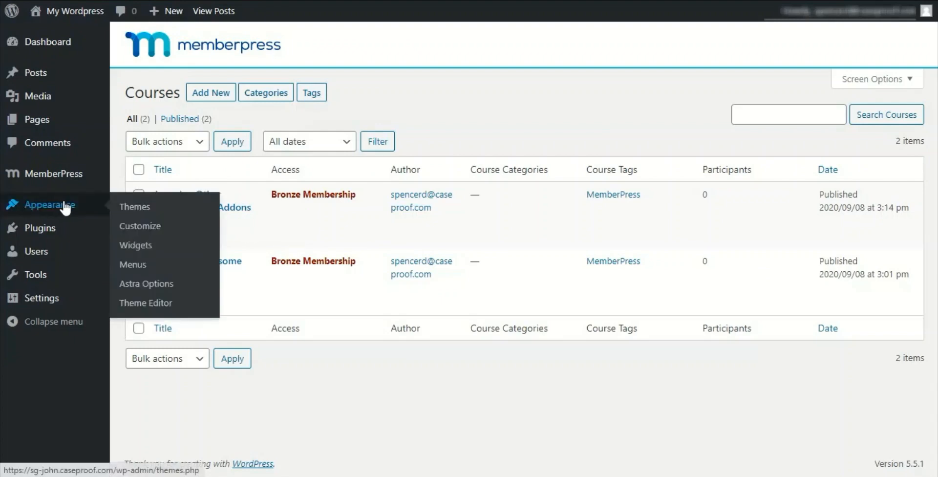
{"action": "left_click", "coordinate": [141, 264]}
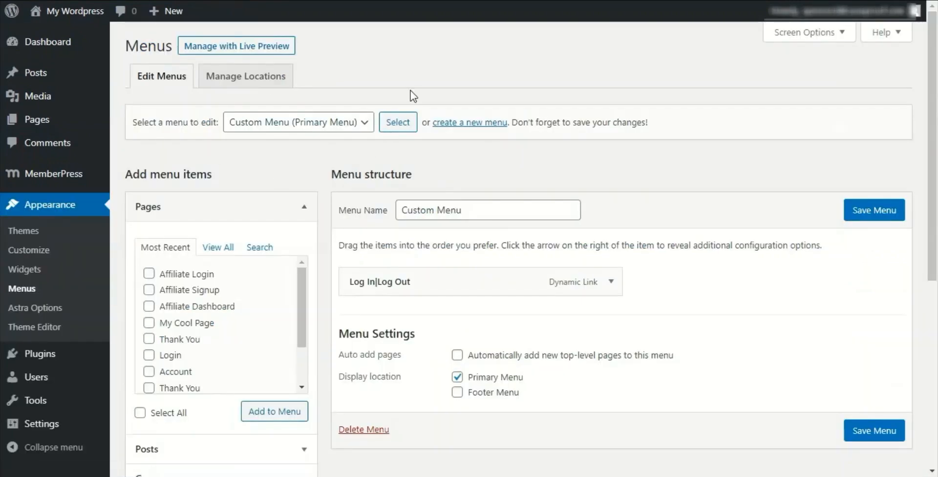
{"action": "scroll", "coordinate": [337, 168], "scroll_direction": "down", "scroll_amount": 2}
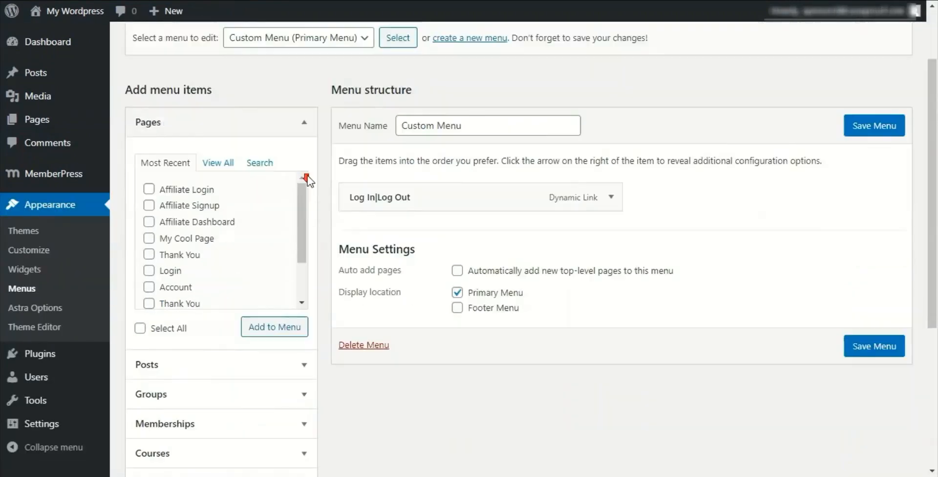
{"action": "scroll", "coordinate": [311, 179], "scroll_direction": "down", "scroll_amount": 4}
{"action": "scroll", "coordinate": [315, 361], "scroll_direction": "down", "scroll_amount": 1}
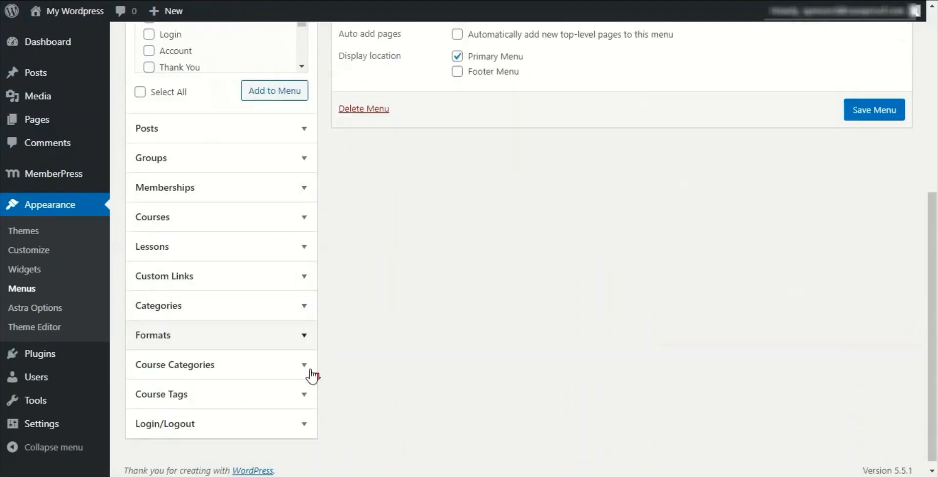
{"action": "left_click", "coordinate": [303, 270]}
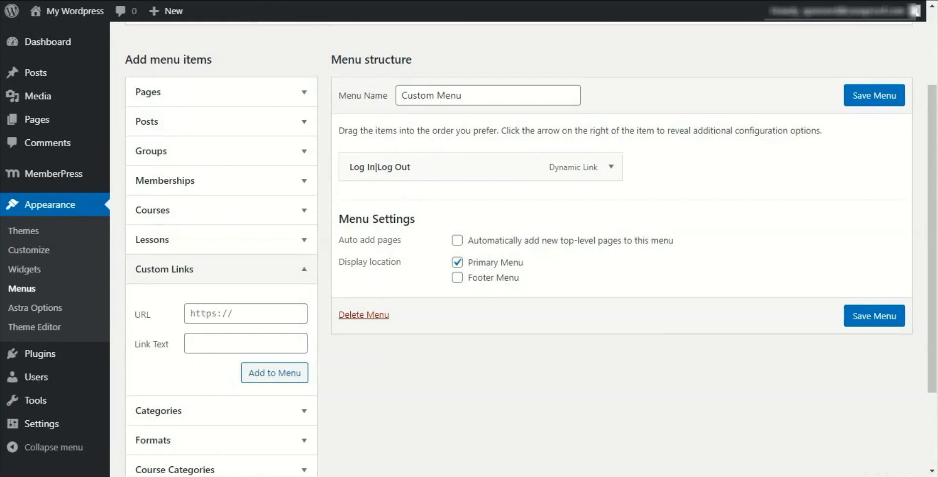
{"action": "left_click", "coordinate": [209, 310]}
{"action": "key", "text": "ctrl+v"}
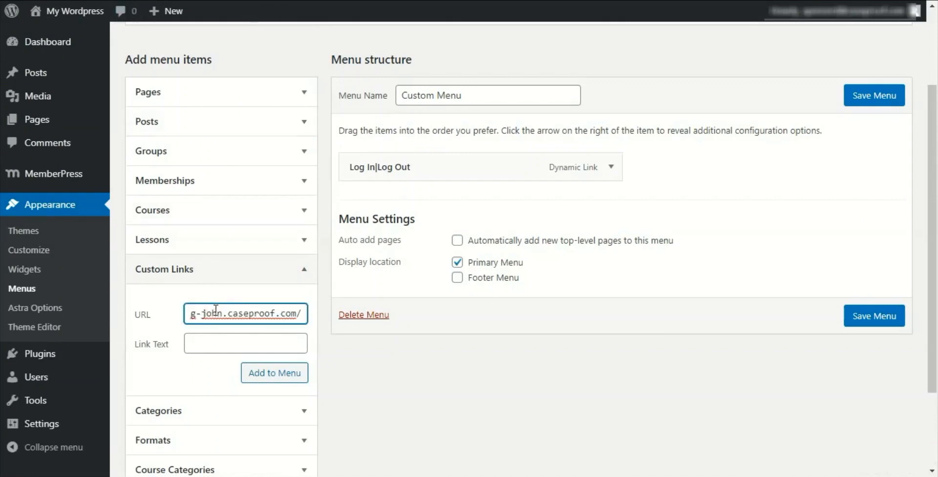
{"action": "type", "text": "courses"}
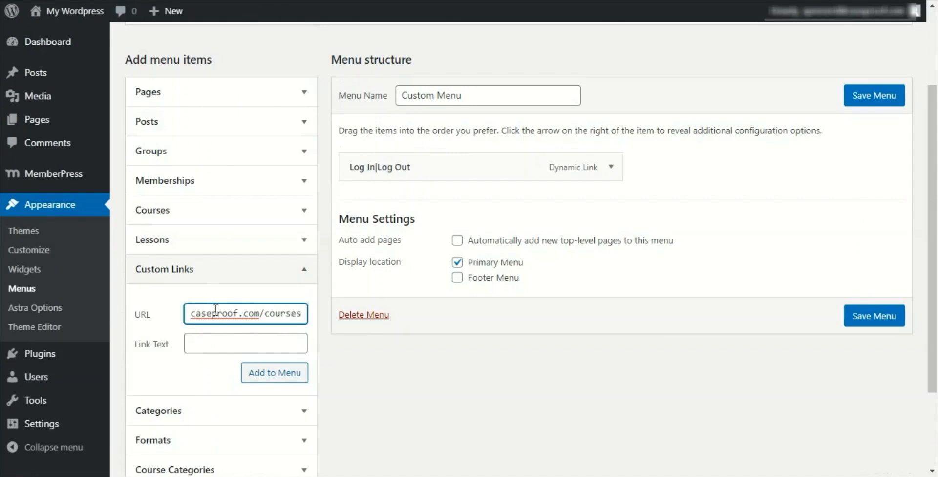
{"action": "left_click", "coordinate": [216, 347]}
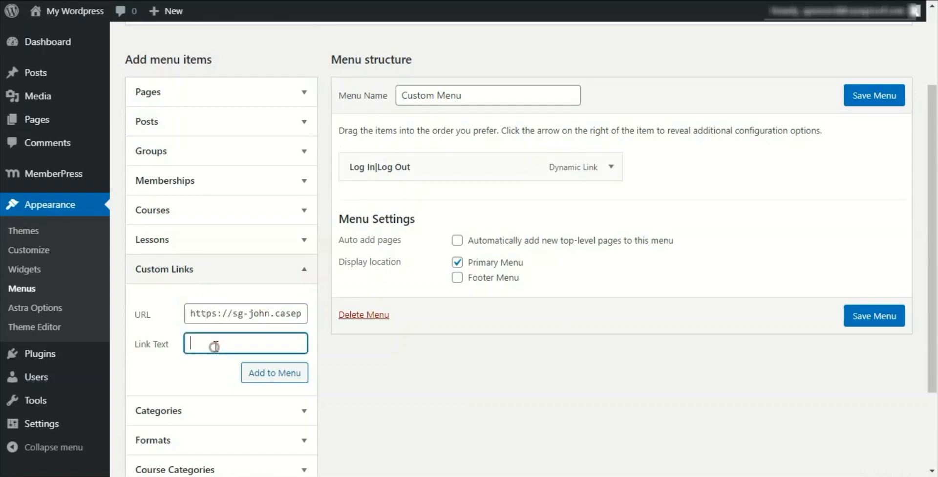
{"action": "type", "text": "Our Coru"}
{"action": "type", "text": "ses"}
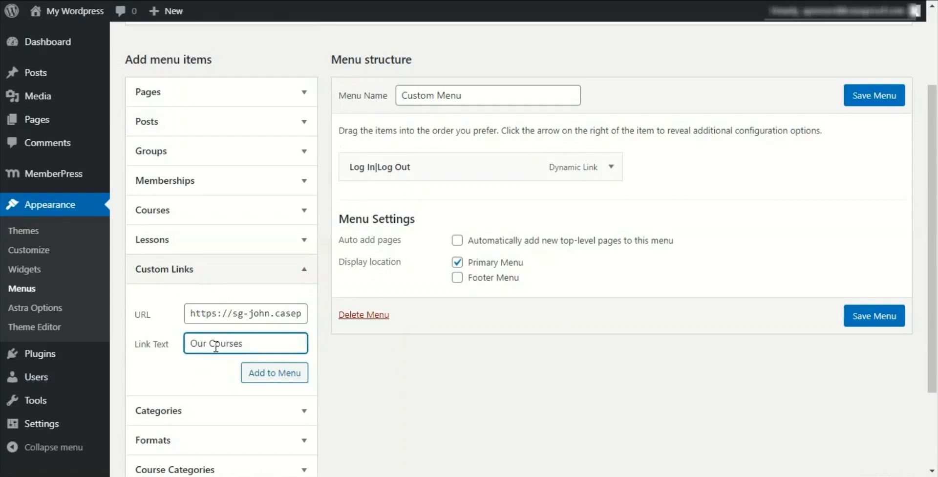
Add the "Our Courses" link to the Custom Menu above Log In|Log Out and save the menu
{"action": "left_click", "coordinate": [266, 376]}
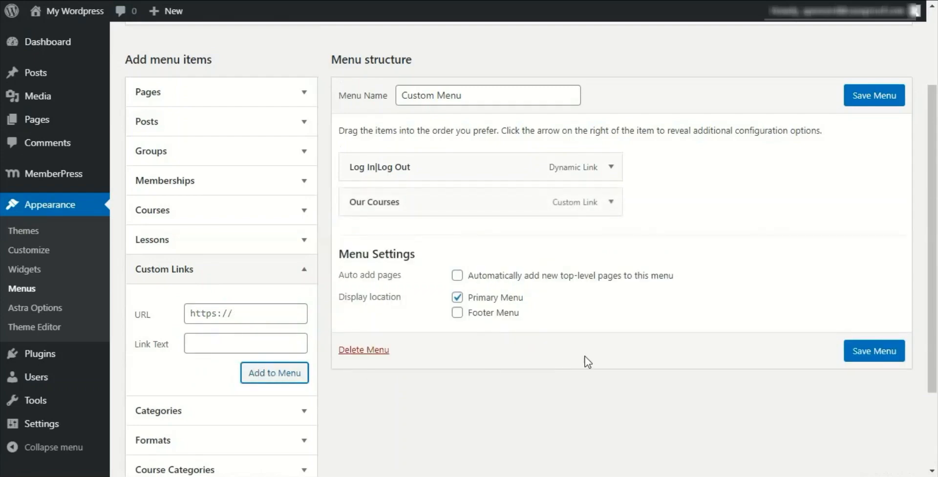
{"action": "left_click_drag", "start_coordinate": [497, 205], "coordinate": [494, 166]}
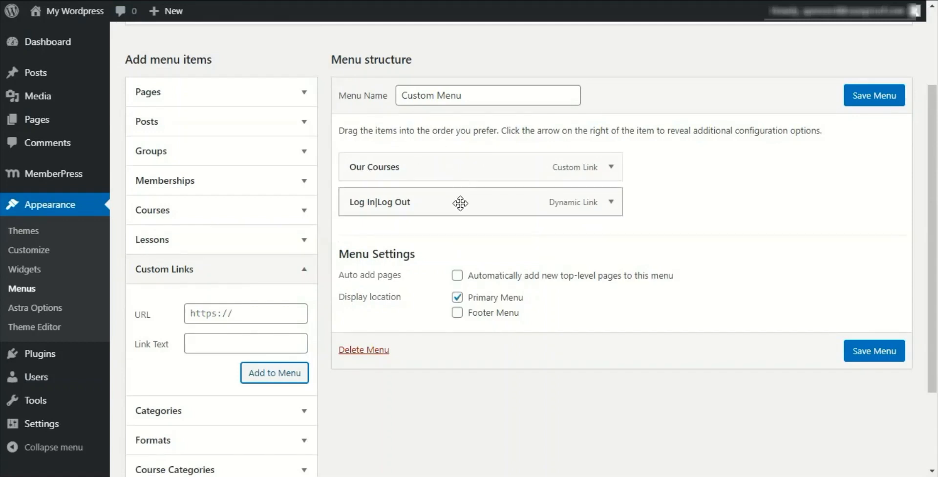
{"action": "left_click", "coordinate": [871, 352]}
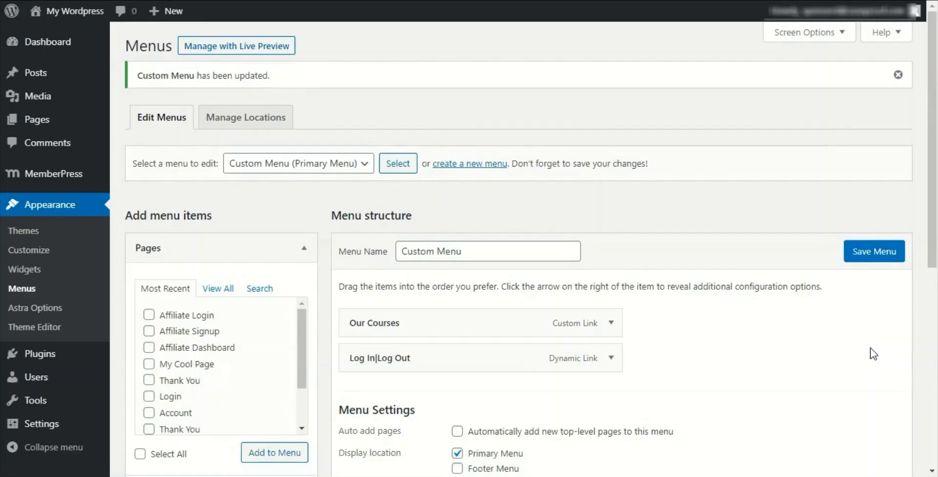
Switch to the site's front end, follow the "Our Courses" link and look through the courses archive as a logged-out visitor
{"action": "key", "text": "alt+Tab"}
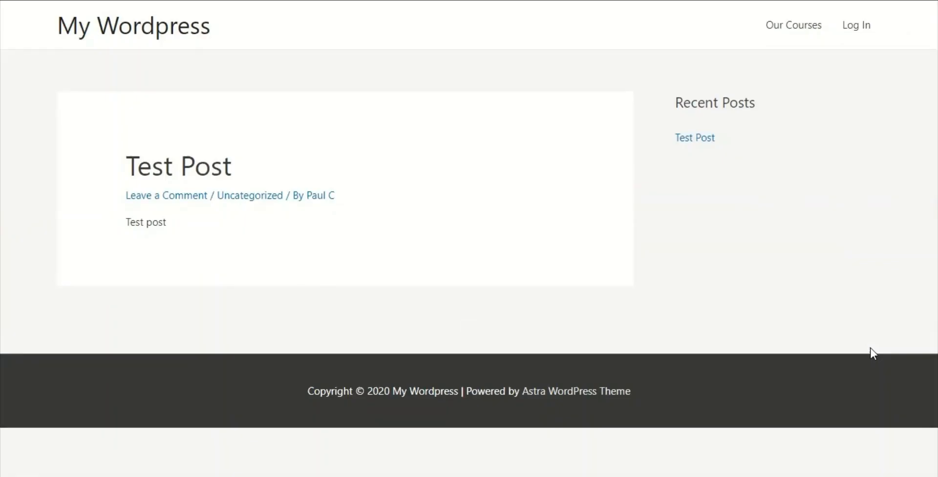
{"action": "left_click", "coordinate": [799, 27]}
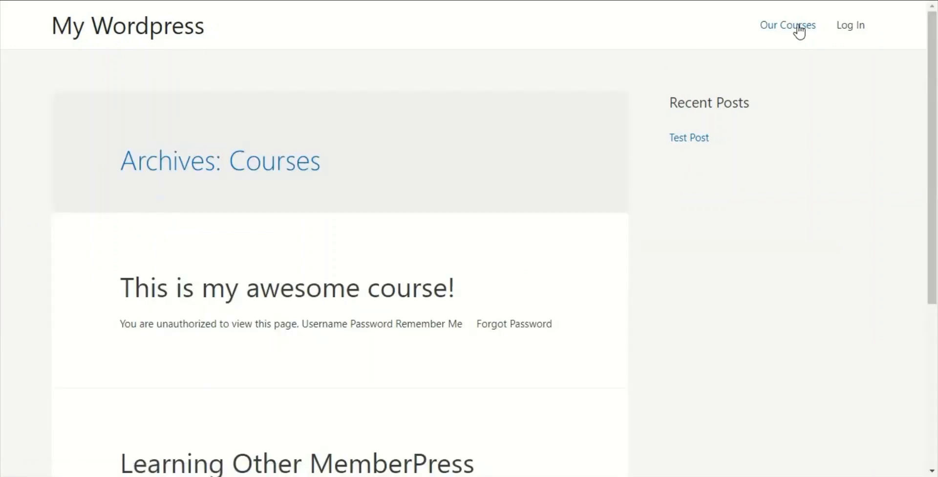
{"action": "scroll", "coordinate": [590, 157], "scroll_direction": "down", "scroll_amount": 4}
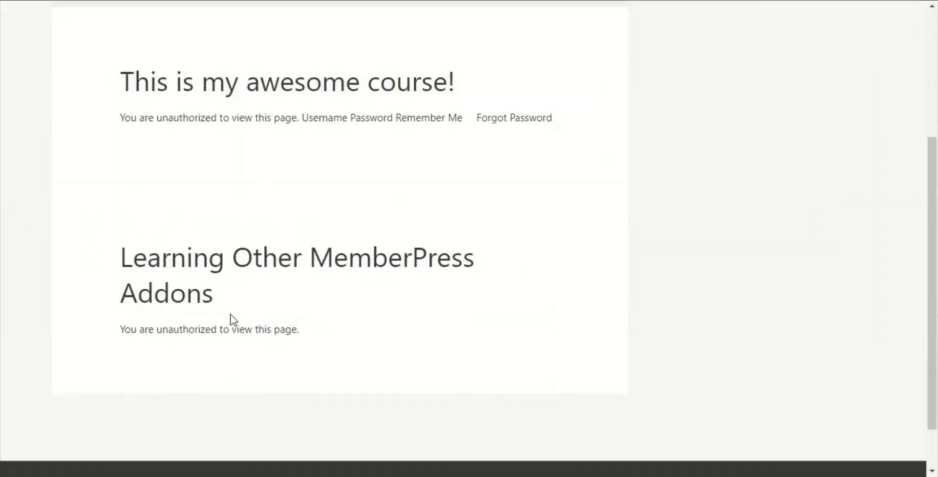
{"action": "scroll", "coordinate": [632, 292], "scroll_direction": "up", "scroll_amount": 4}
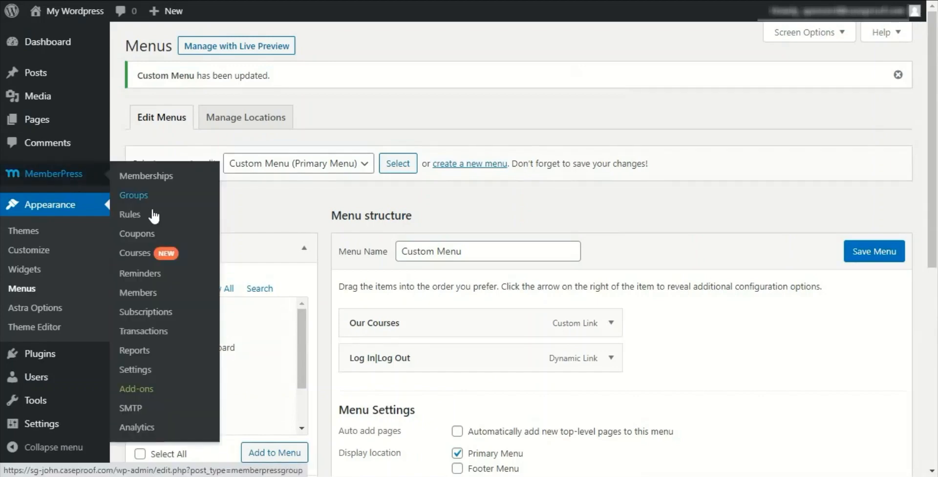
Enable Classroom Mode in the MemberPress course settings and review its colour, logo and link CSS options
{"action": "left_click", "coordinate": [145, 370]}
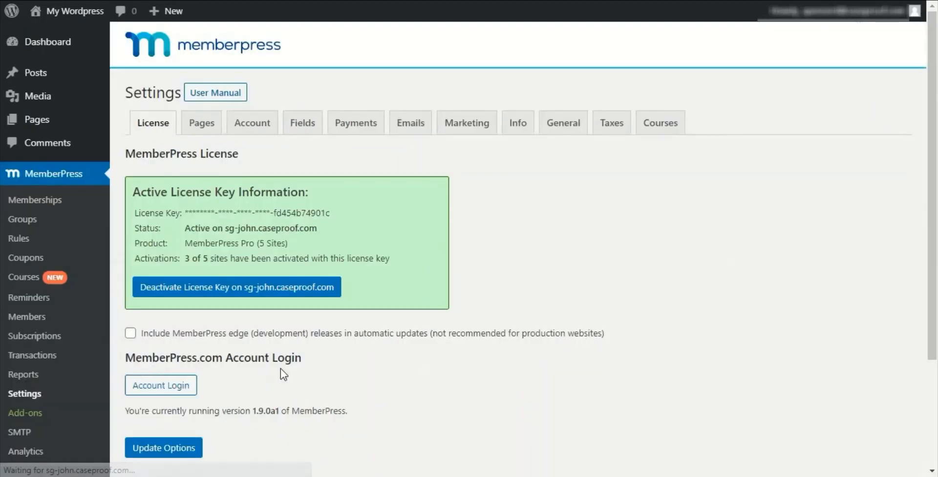
{"action": "left_click", "coordinate": [666, 123]}
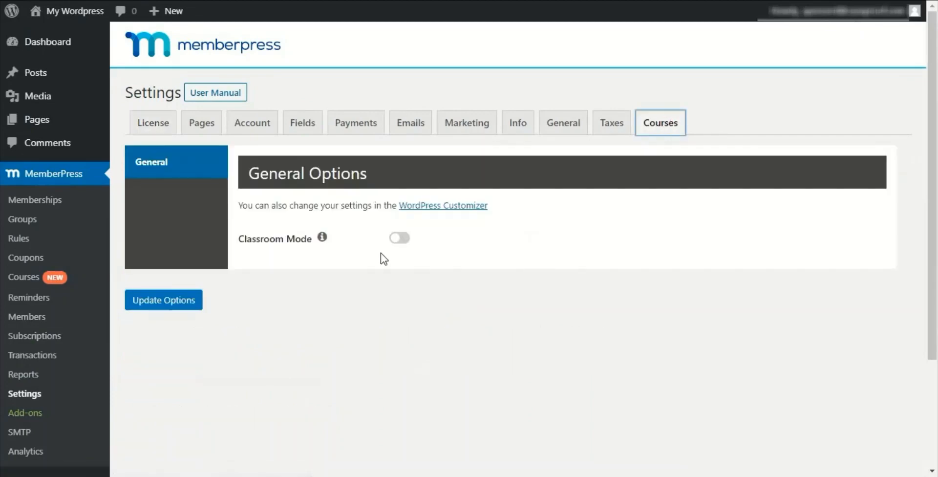
{"action": "left_click", "coordinate": [399, 239]}
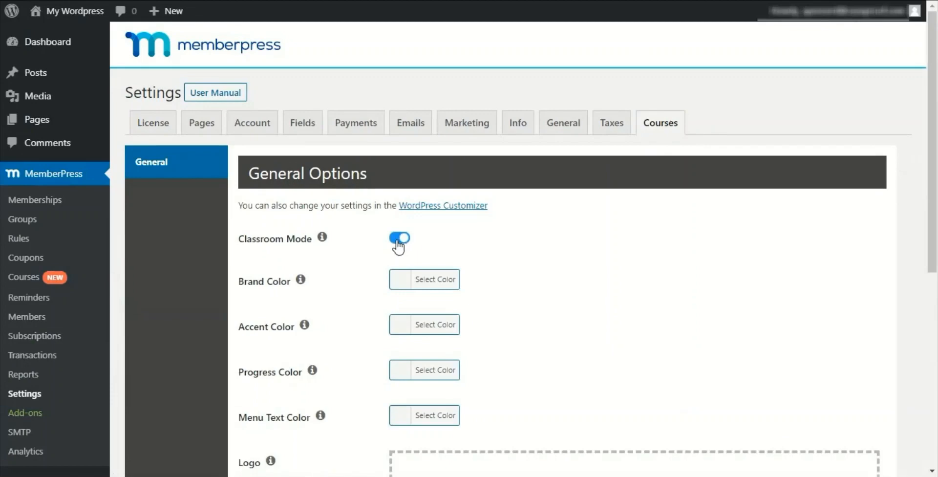
{"action": "scroll", "coordinate": [397, 246], "scroll_direction": "down", "scroll_amount": 3}
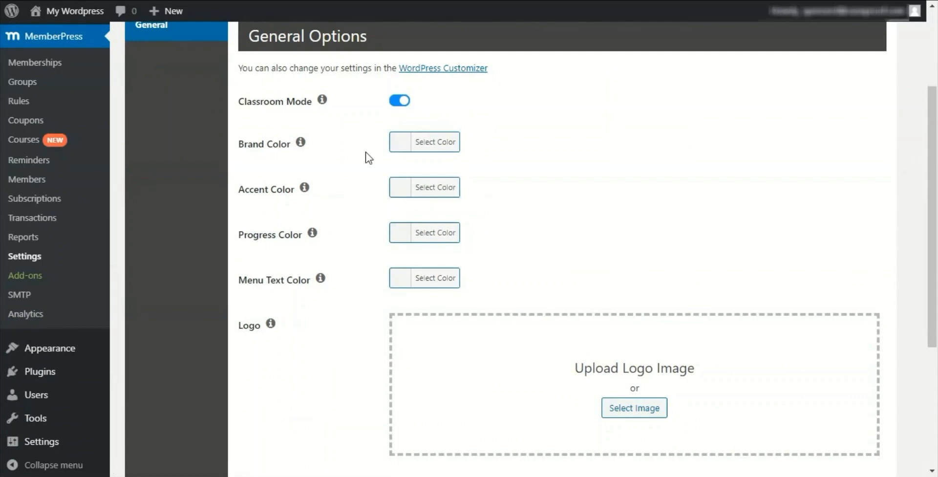
{"action": "scroll", "coordinate": [358, 292], "scroll_direction": "down", "scroll_amount": 3}
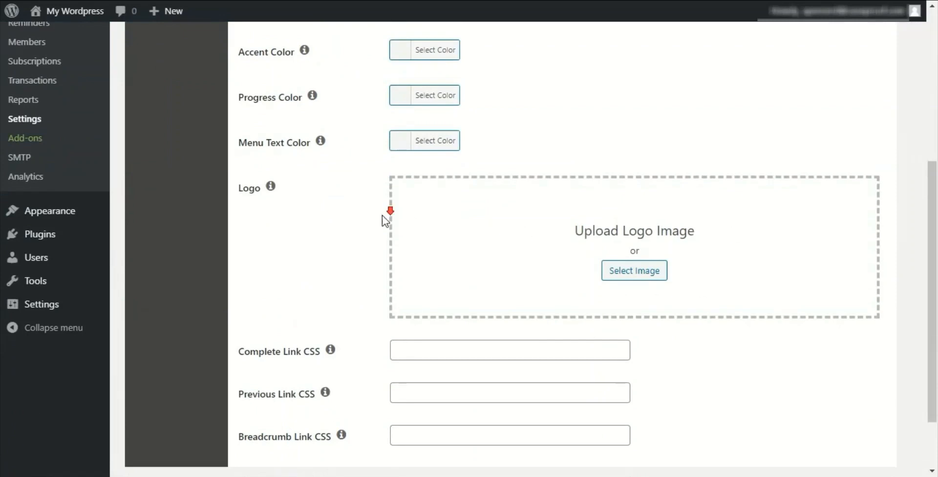
Save the MemberPress course options with Classroom Mode enabled and stay on the course settings
{"action": "scroll", "coordinate": [384, 219], "scroll_direction": "down", "scroll_amount": 2}
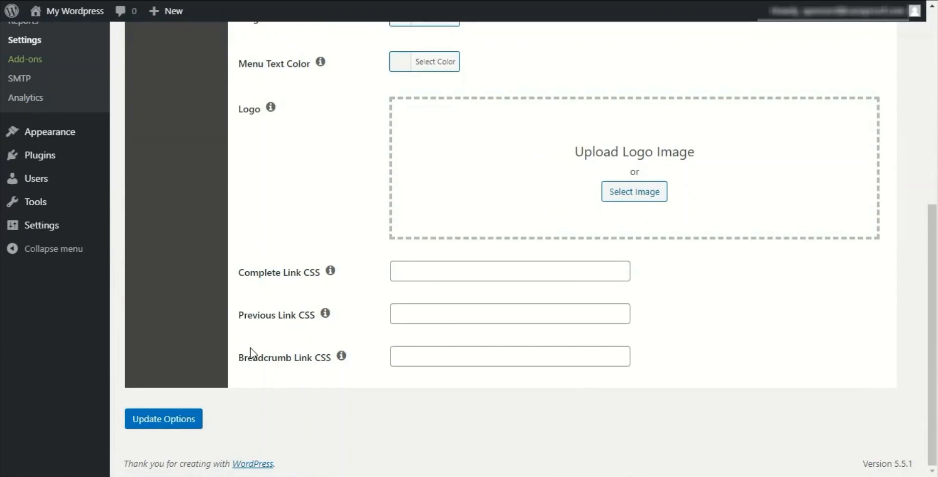
{"action": "left_click", "coordinate": [185, 417]}
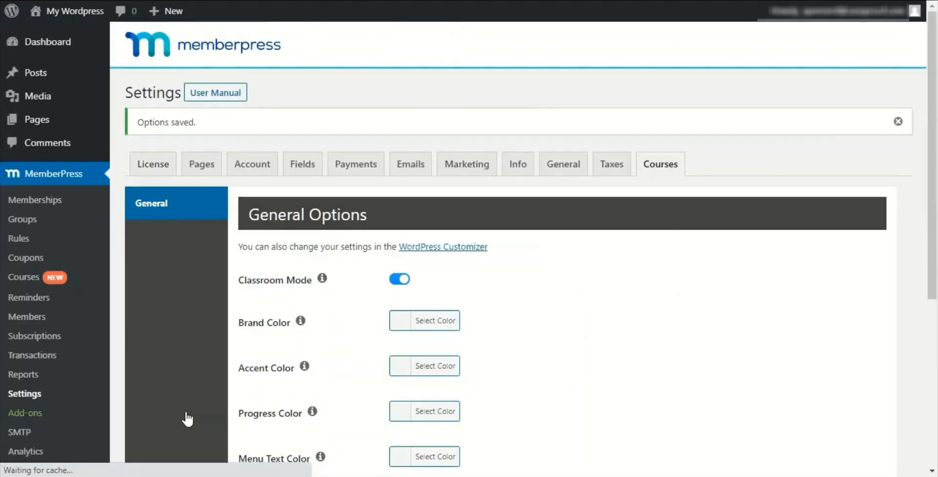
{"action": "left_click", "coordinate": [675, 162]}
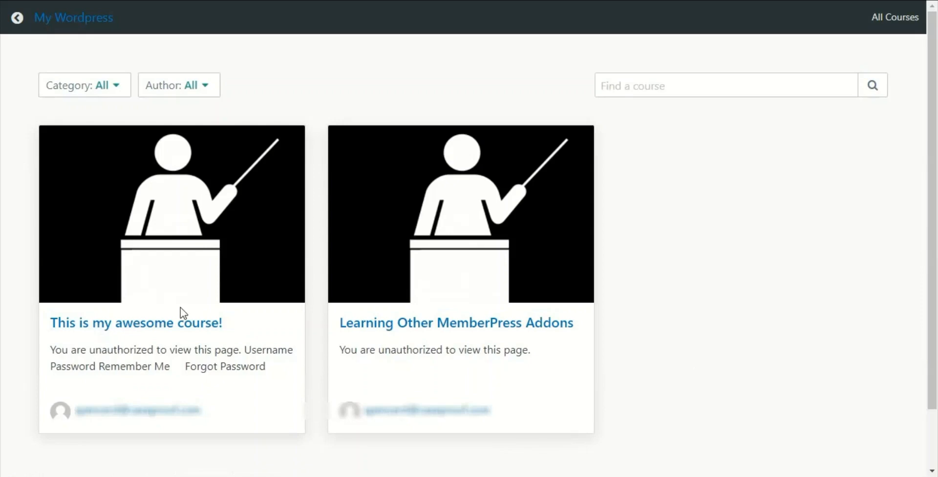
From the logged-out courses page, open "This is my awesome course!" and sign up for the Bronze Membership with Pay by Check
{"action": "left_click", "coordinate": [170, 331]}
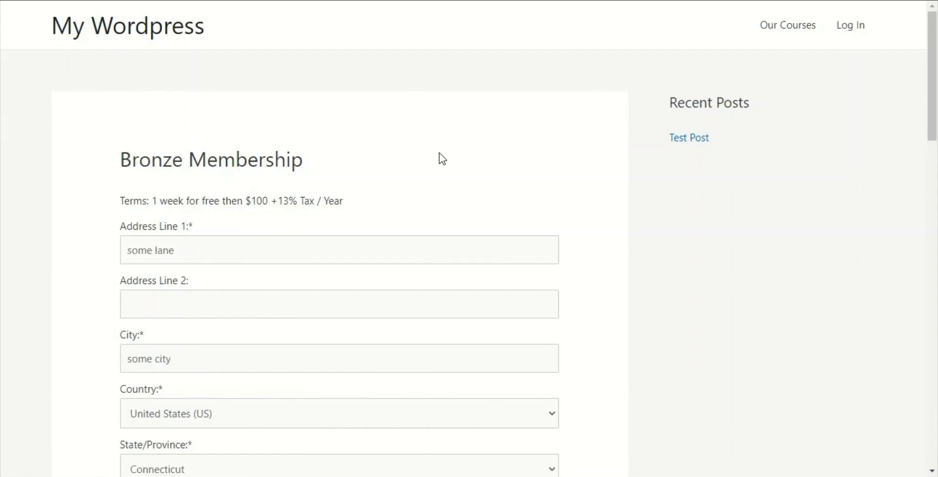
{"action": "scroll", "coordinate": [350, 331], "scroll_direction": "down", "scroll_amount": 10}
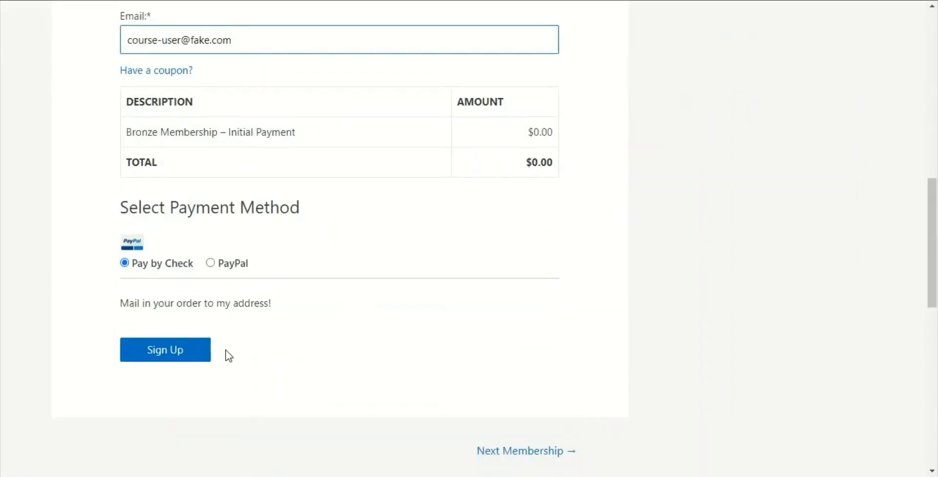
{"action": "left_click", "coordinate": [190, 350]}
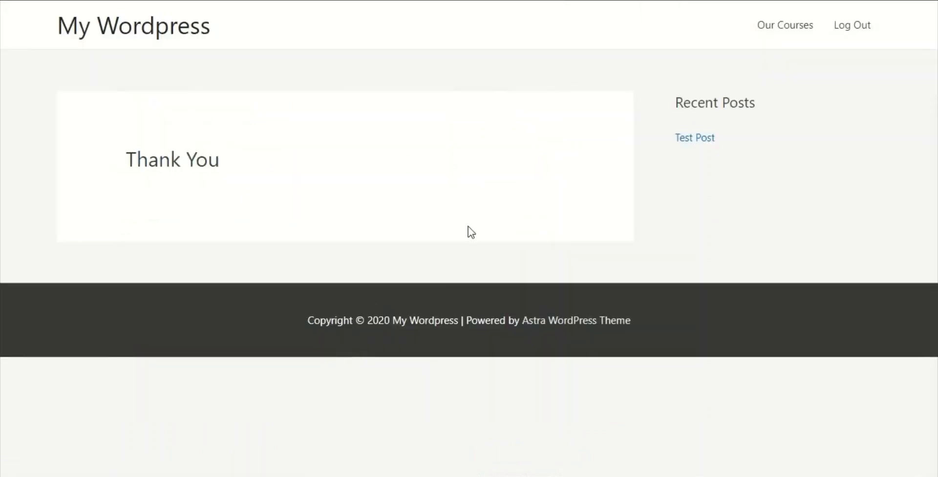
As the new member, go to "Our Courses", open "This is my awesome course!" and start its "Getting started" lesson
{"action": "left_click", "coordinate": [786, 27]}
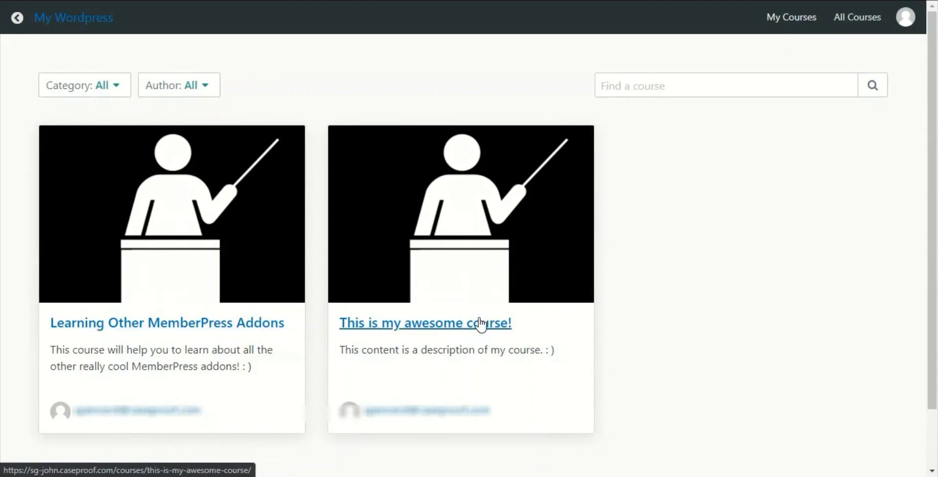
{"action": "left_click", "coordinate": [458, 325]}
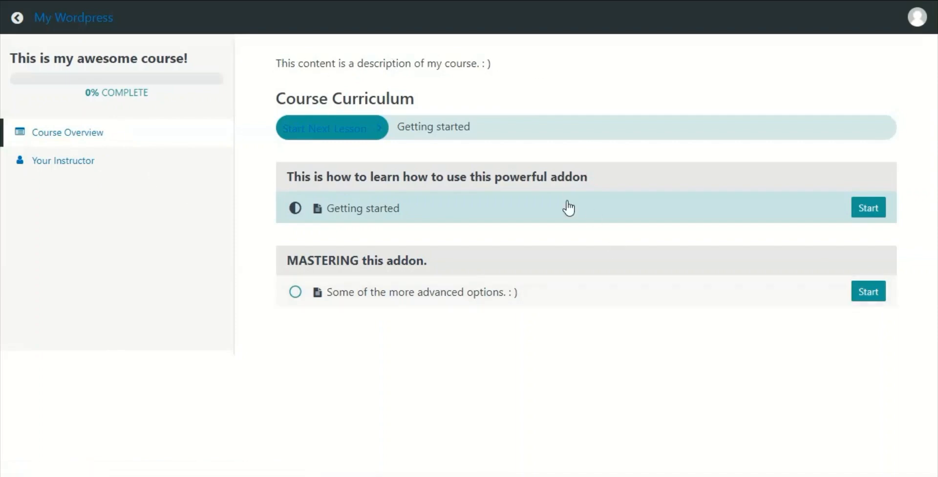
{"action": "left_click", "coordinate": [875, 210]}
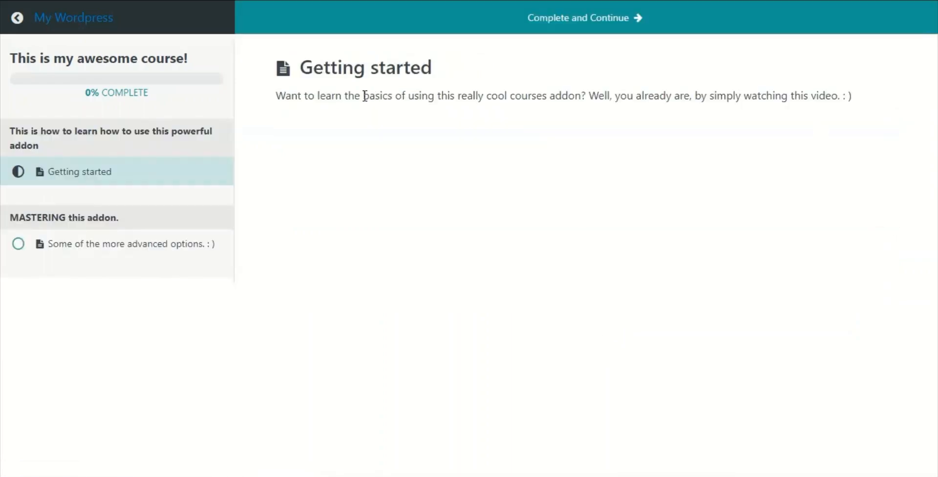
Read the "Getting started" lesson text, complete the lesson, and go back from the following lesson to the previous section
{"action": "left_click_drag", "start_coordinate": [364, 95], "coordinate": [811, 100]}
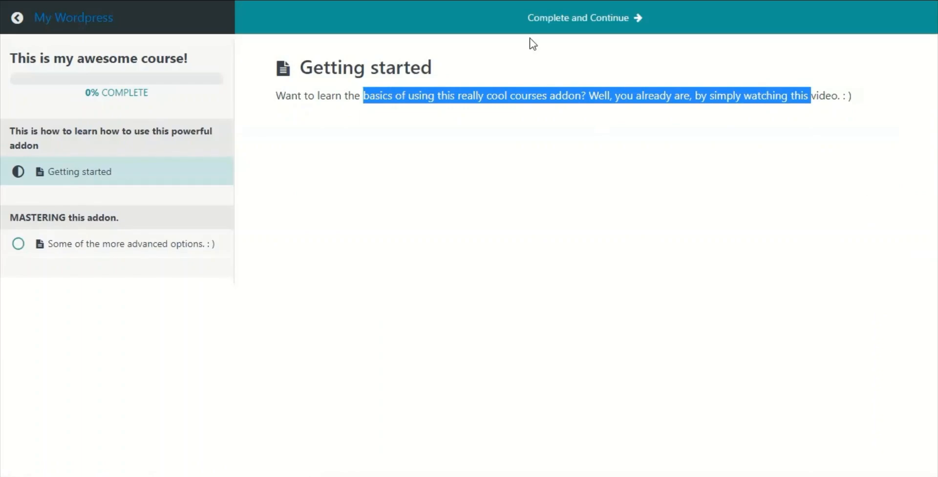
{"action": "left_click", "coordinate": [589, 30]}
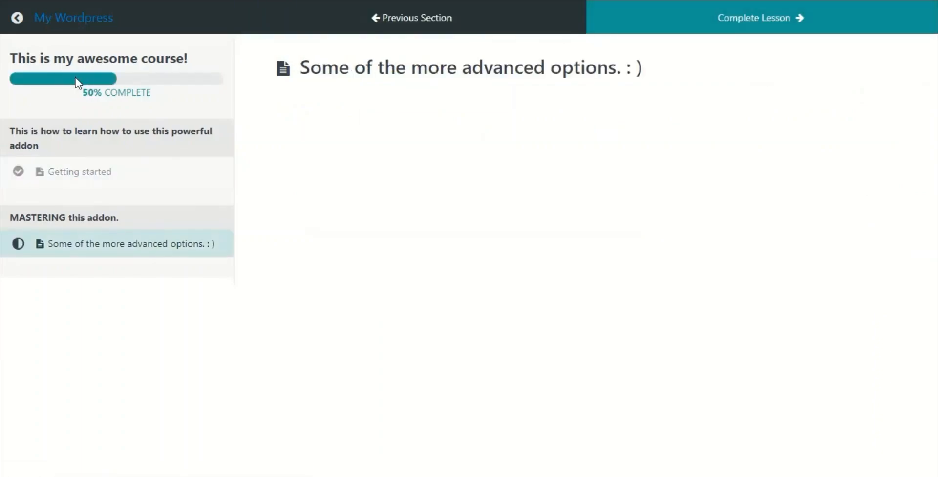
{"action": "left_click", "coordinate": [406, 20]}
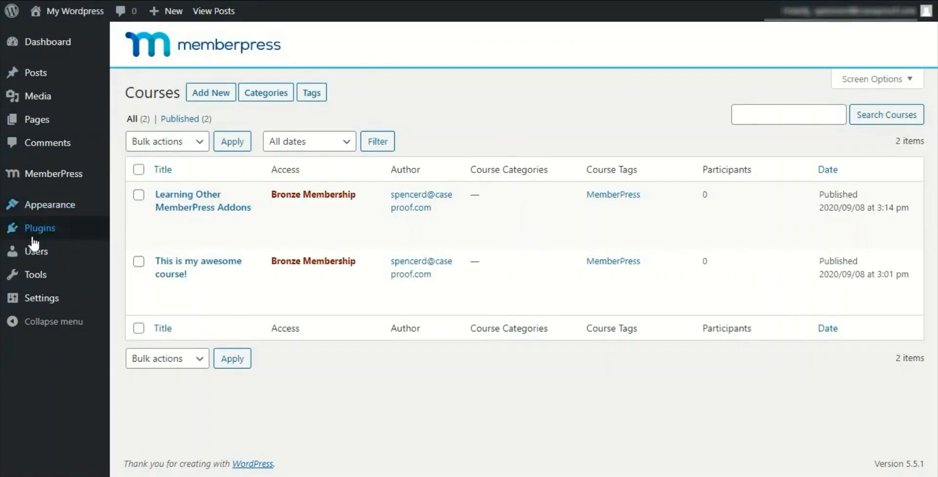
In the WordPress admin, open the new member's user profile and examine the progress listed under Course Information
{"action": "mouse_move", "coordinate": [29, 255]}
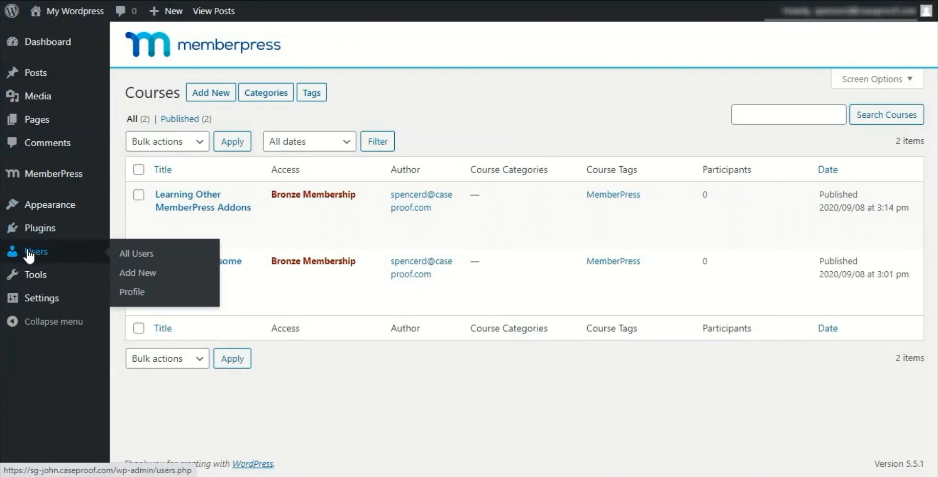
{"action": "left_click", "coordinate": [29, 255]}
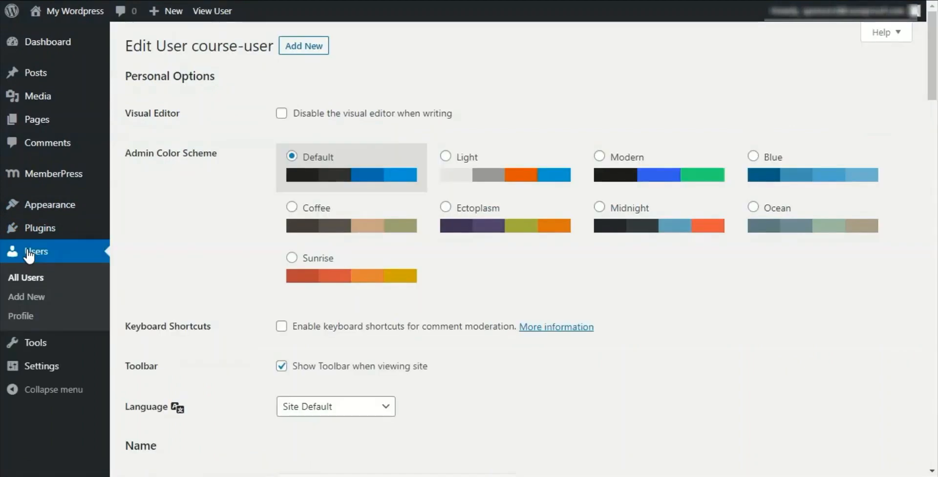
{"action": "scroll", "coordinate": [195, 308], "scroll_direction": "down", "scroll_amount": 15}
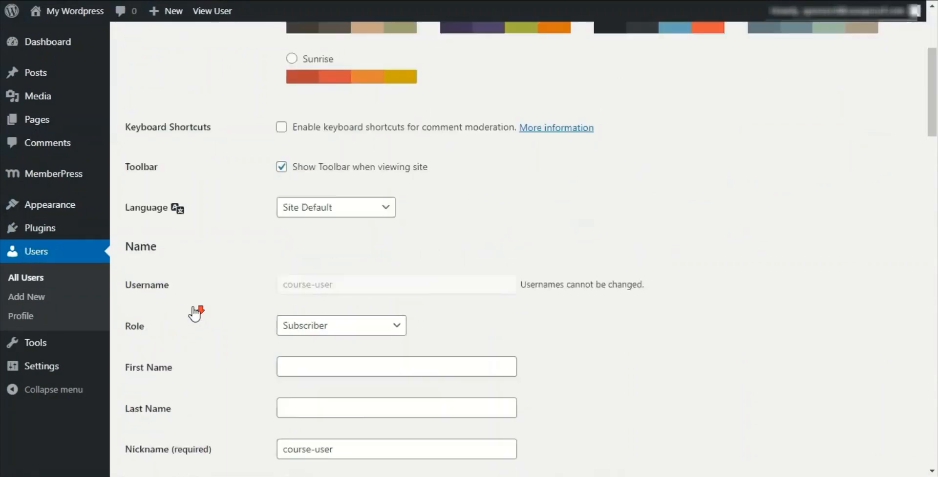
{"action": "scroll", "coordinate": [193, 304], "scroll_direction": "down", "scroll_amount": 7}
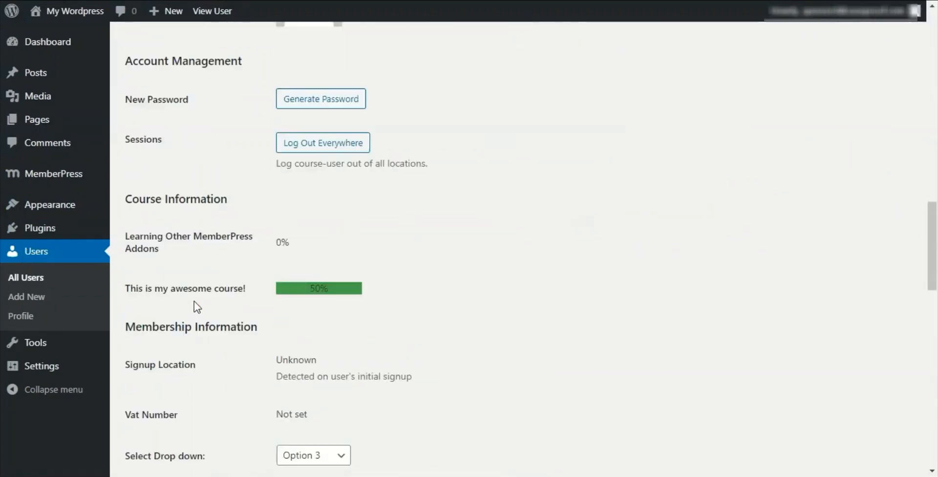
{"action": "left_click_drag", "start_coordinate": [256, 131], "coordinate": [125, 130]}
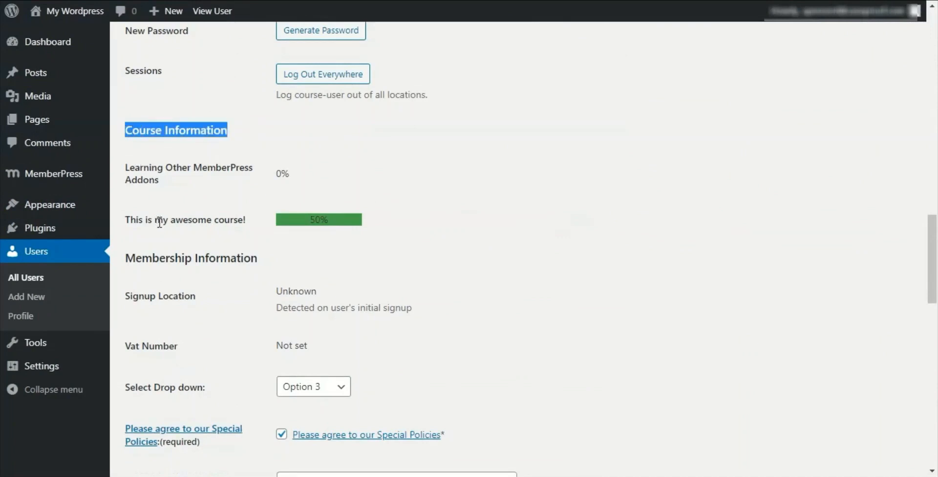